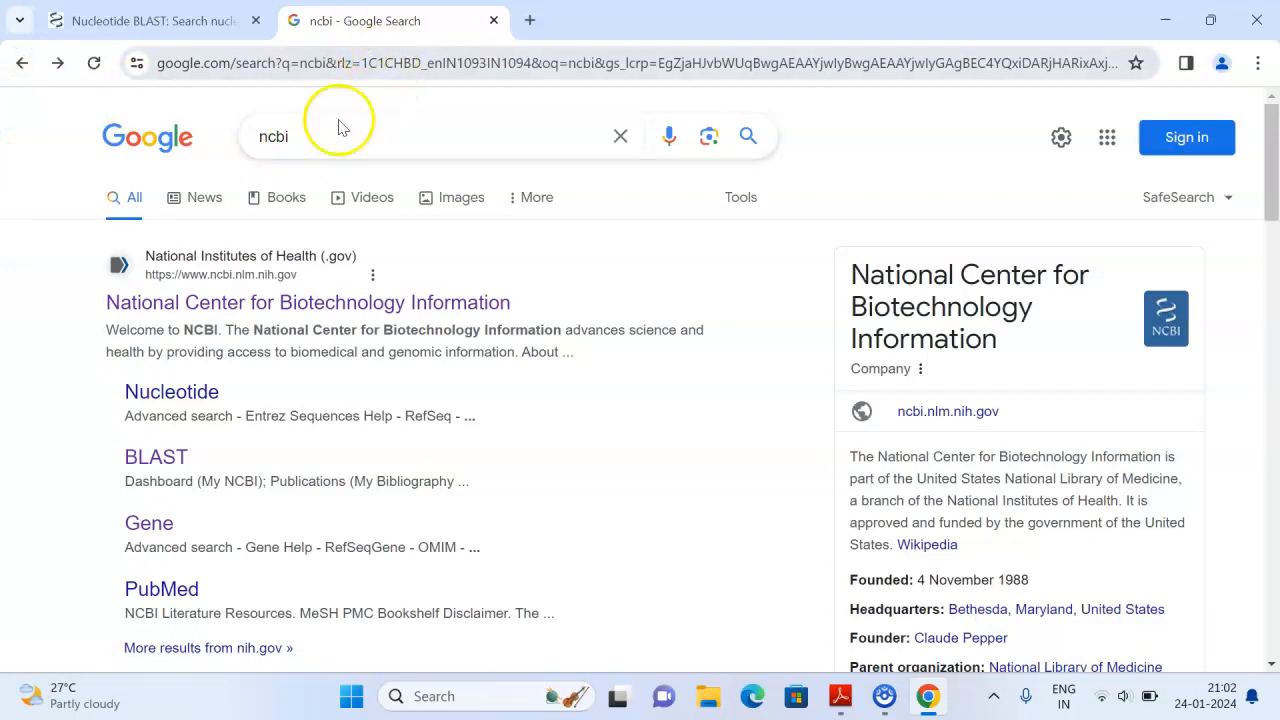
# Search the NCBI Nucleotide database for "human Insulin".
pyautogui.click(181, 393)
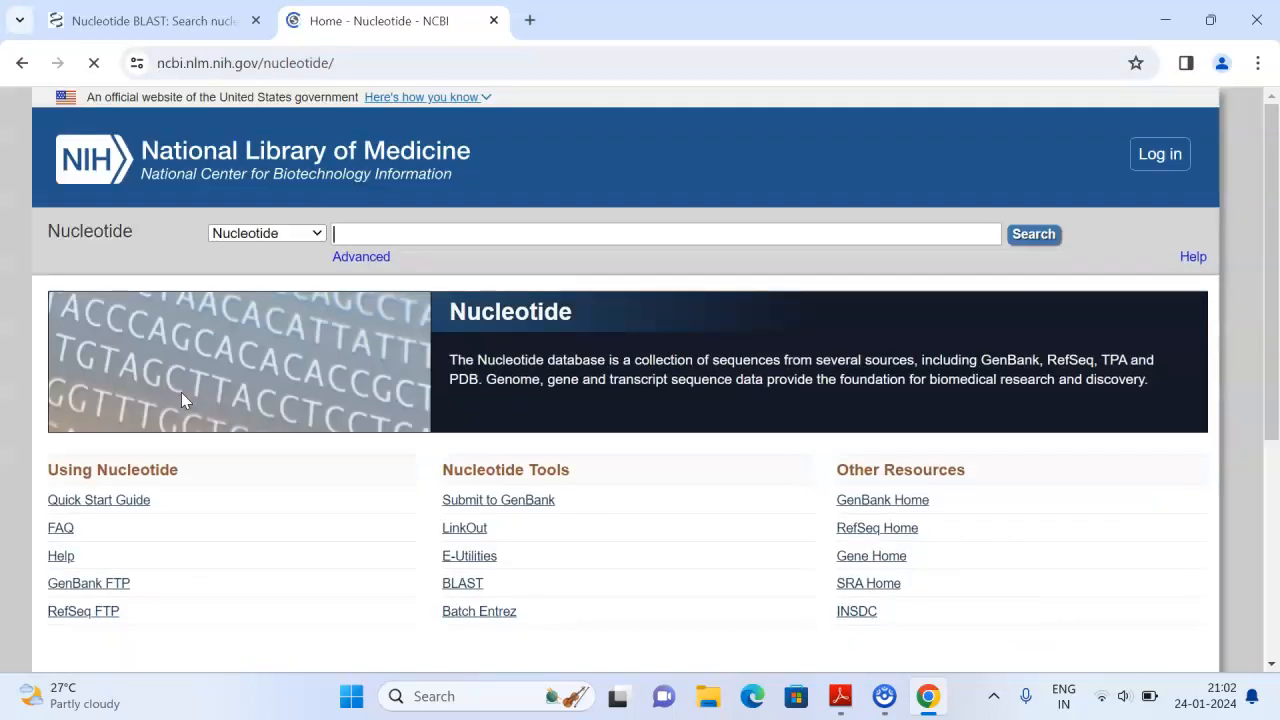
pyautogui.click(369, 236)
pyautogui.write('human l')
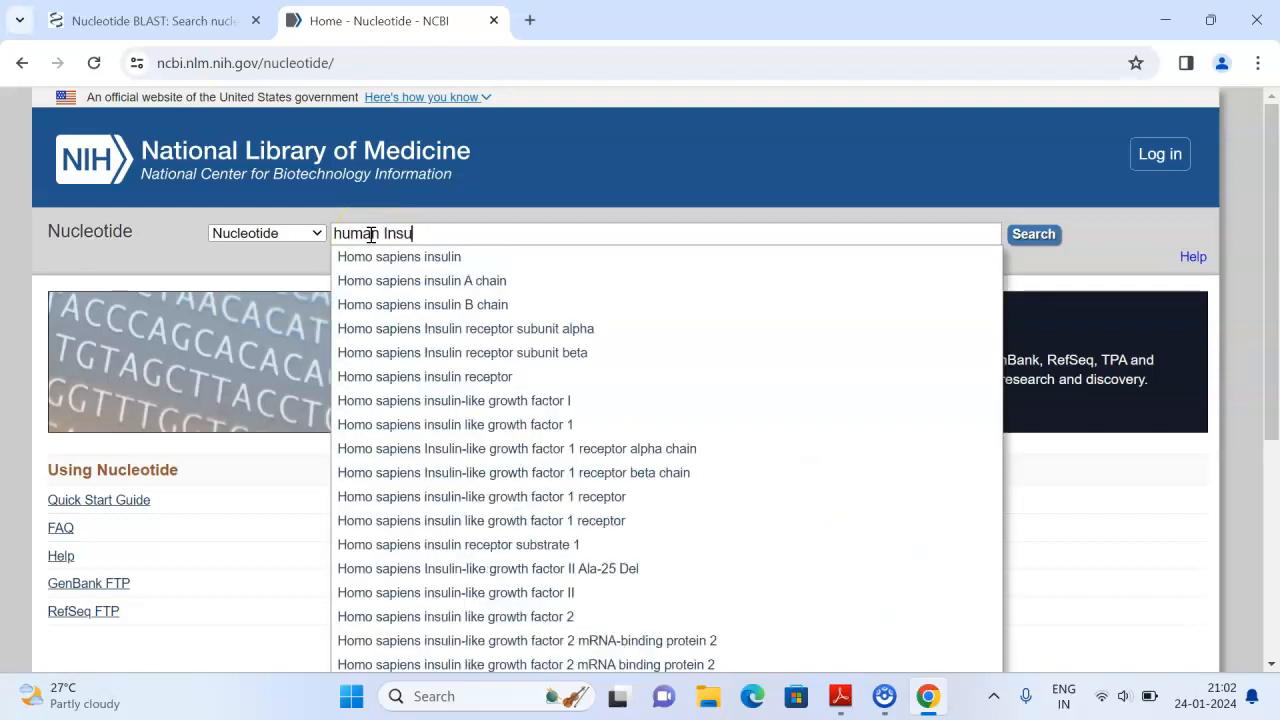
pyautogui.press('Return')
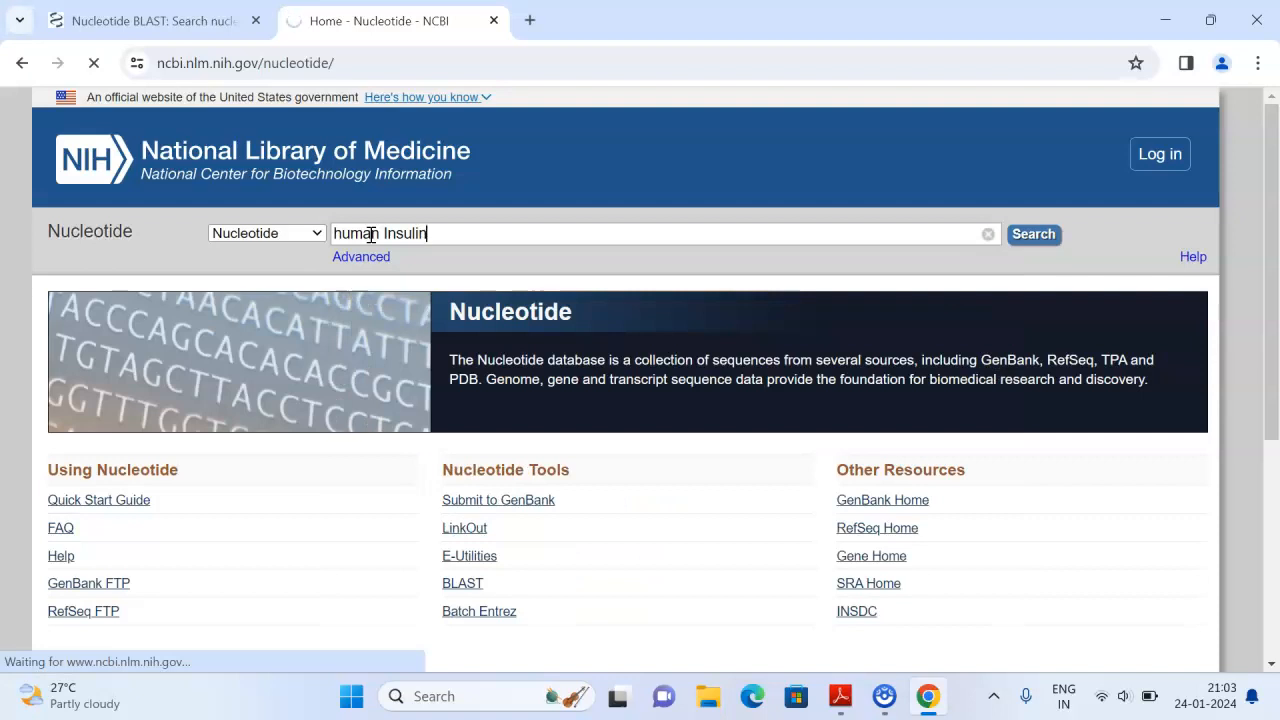
# Open the record "Homo sapiens insulin (INS) gene, complete cds" with accession AH002844.2 from the search results.
pyautogui.scroll(-2, 370, 234)
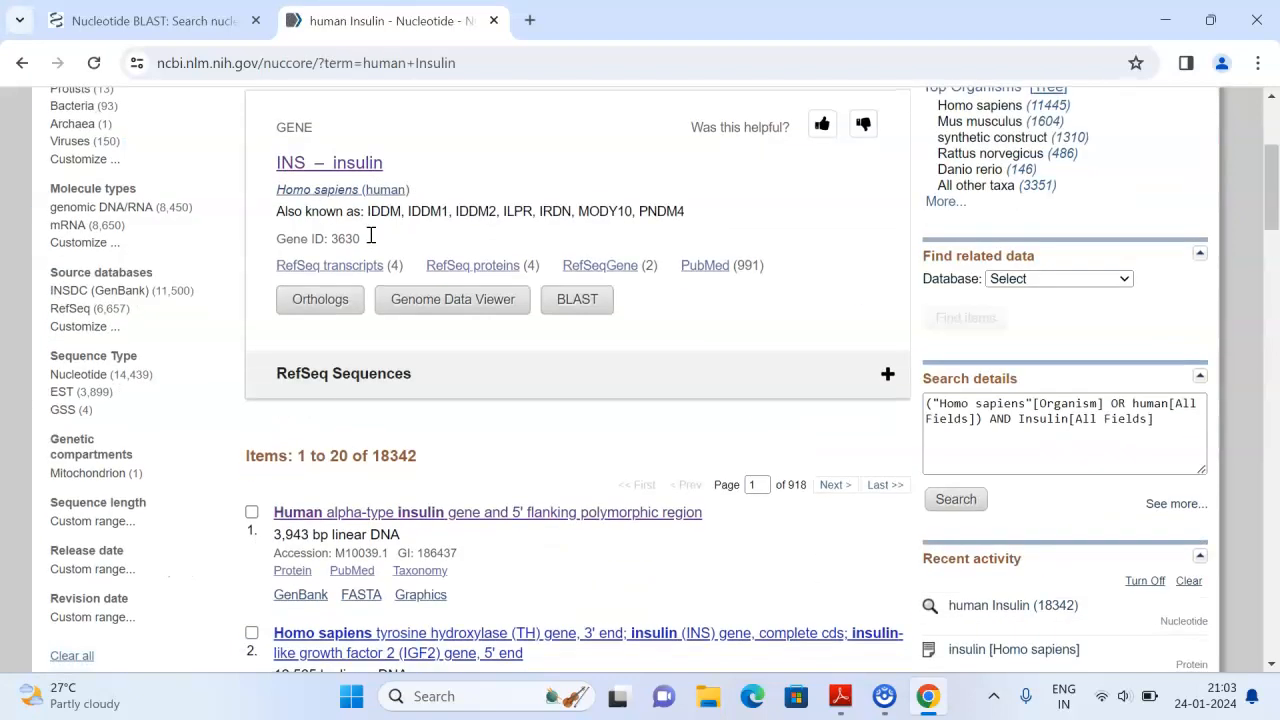
pyautogui.scroll(-6, 370, 234)
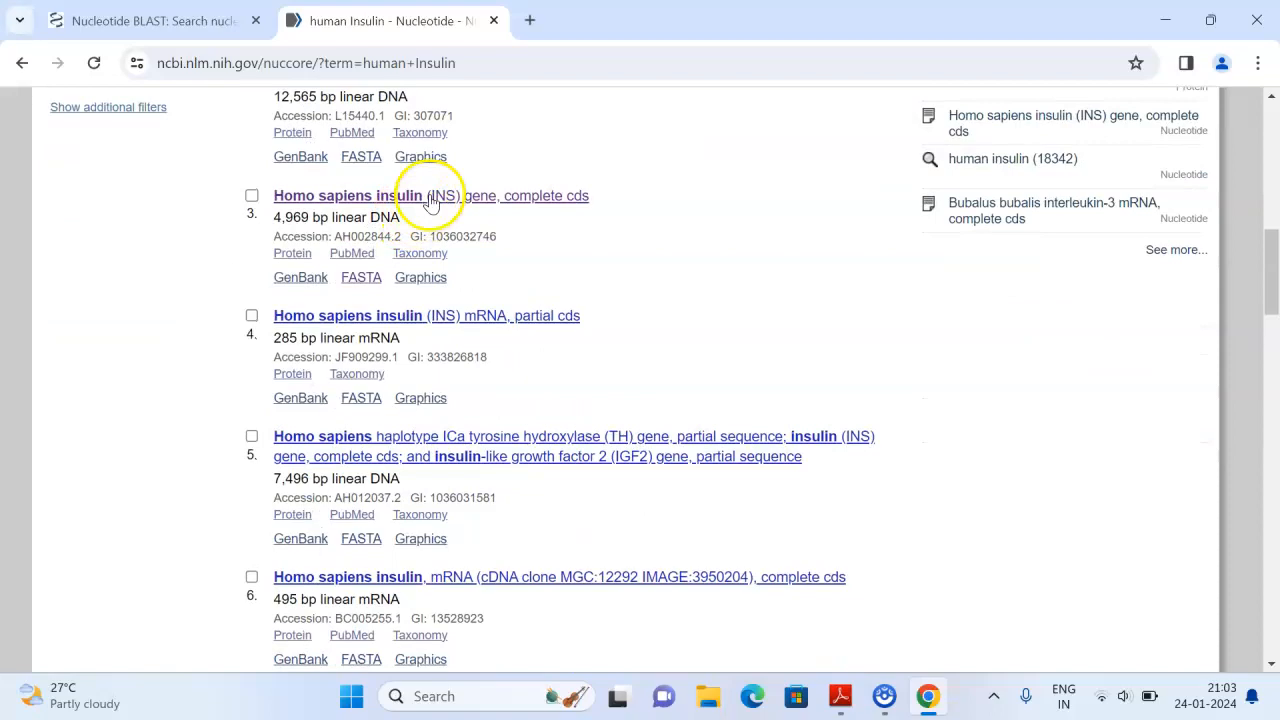
pyautogui.click(430, 200)
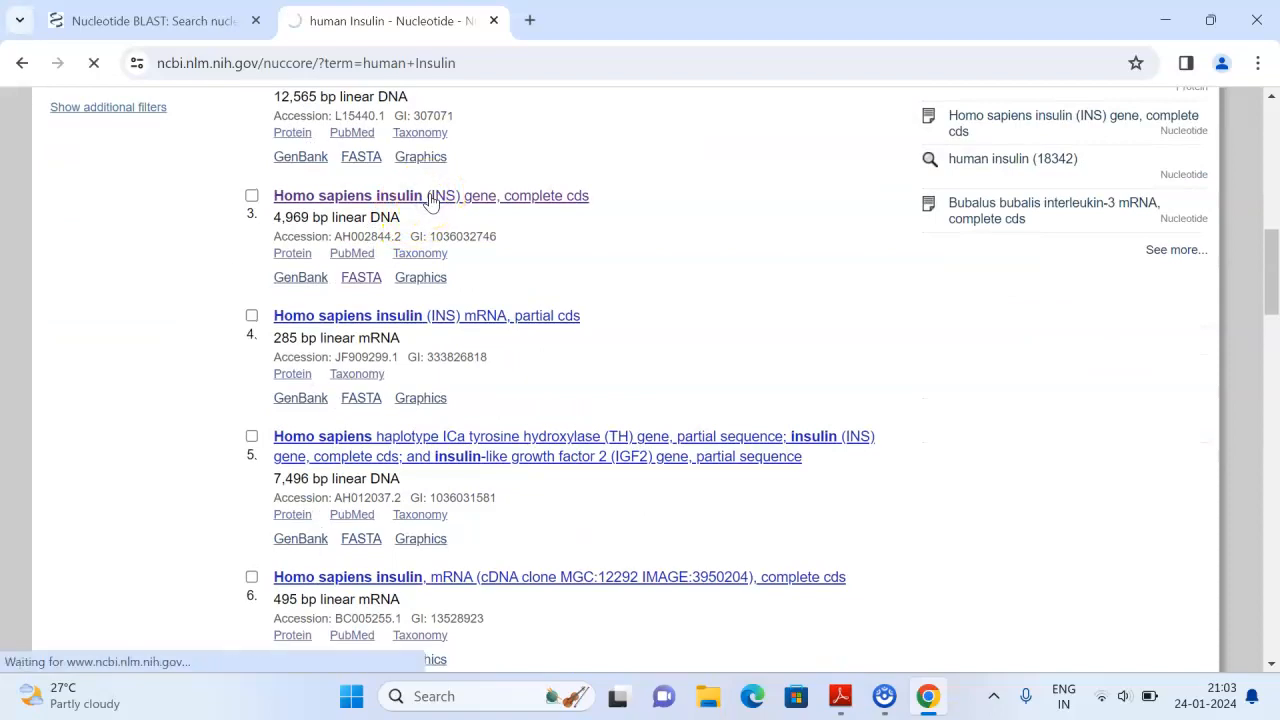
# Highlight the CDS feature of the insulin gene record and display that coding region in FASTA format.
pyautogui.scroll(-8, 430, 200)
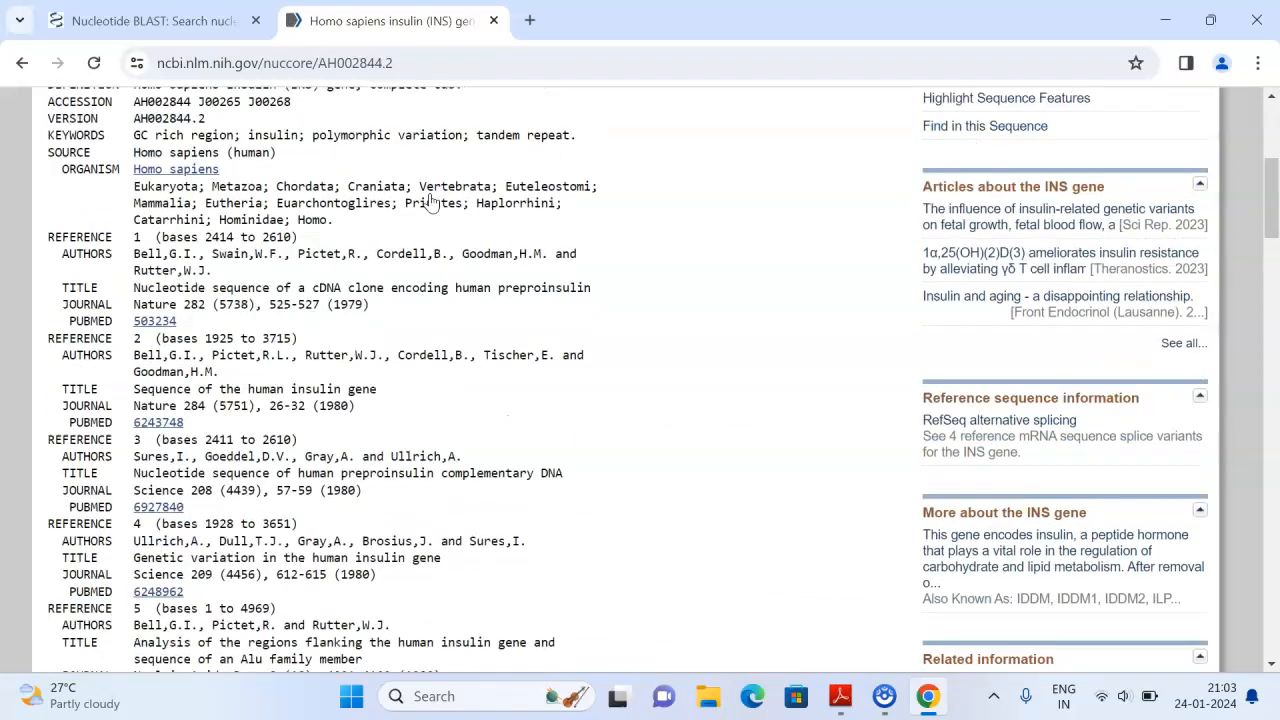
pyautogui.scroll(-10, 430, 200)
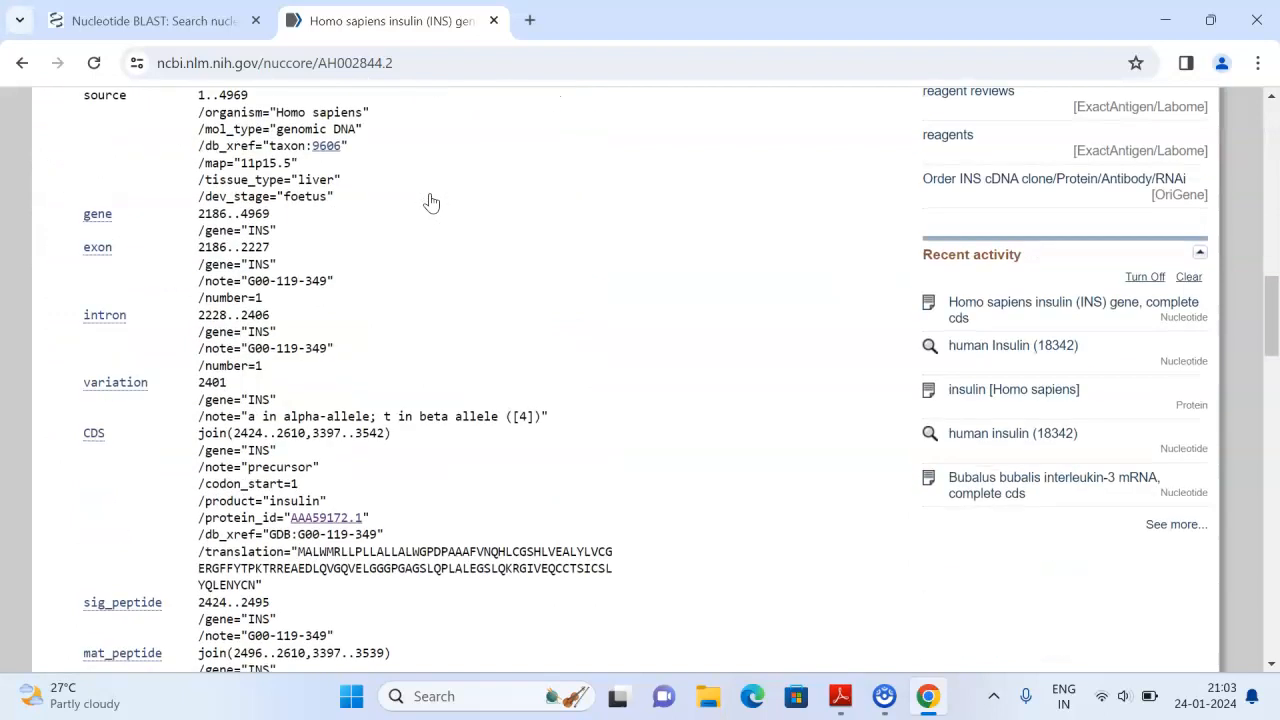
pyautogui.click(94, 438)
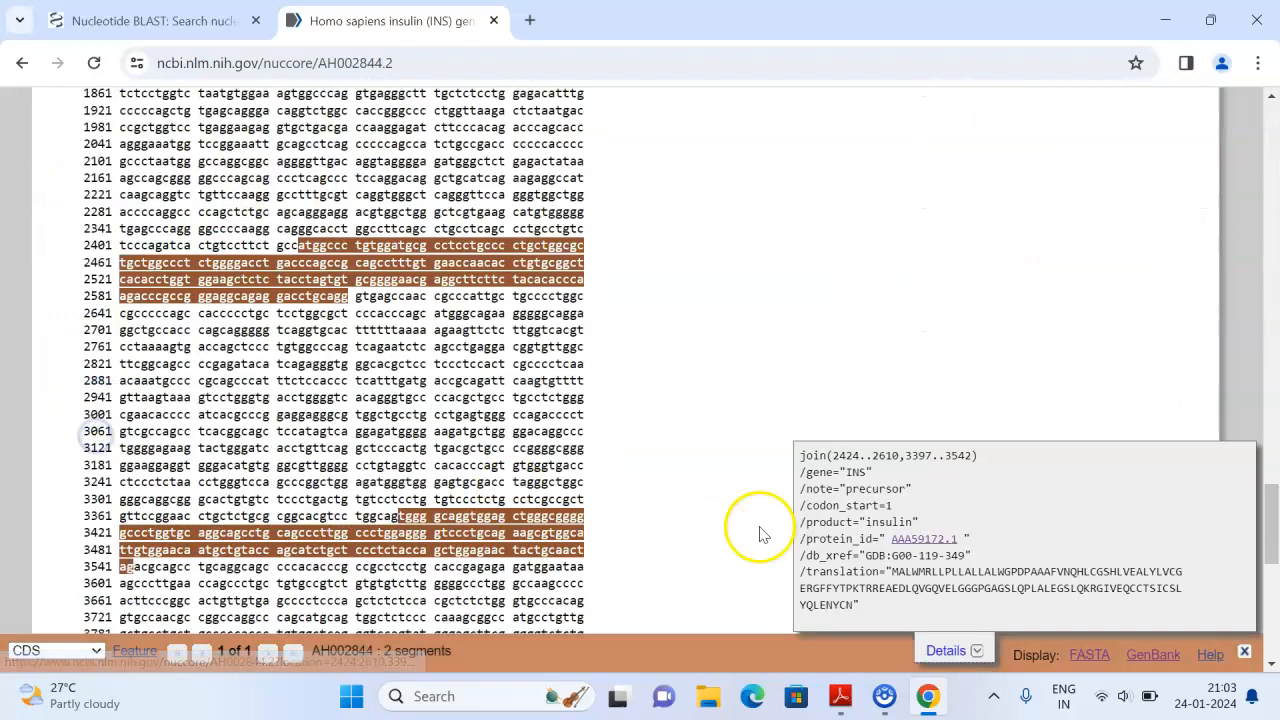
pyautogui.click(1100, 658)
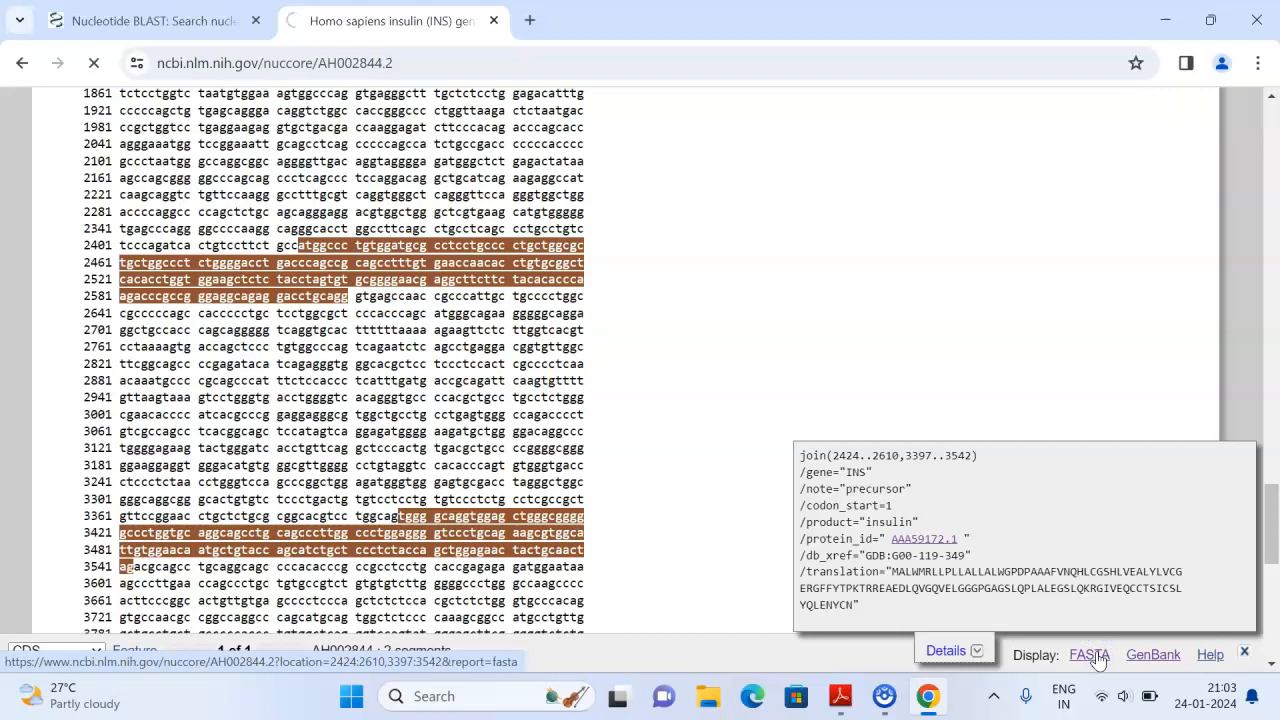
pyautogui.scroll(-2, 485, 466)
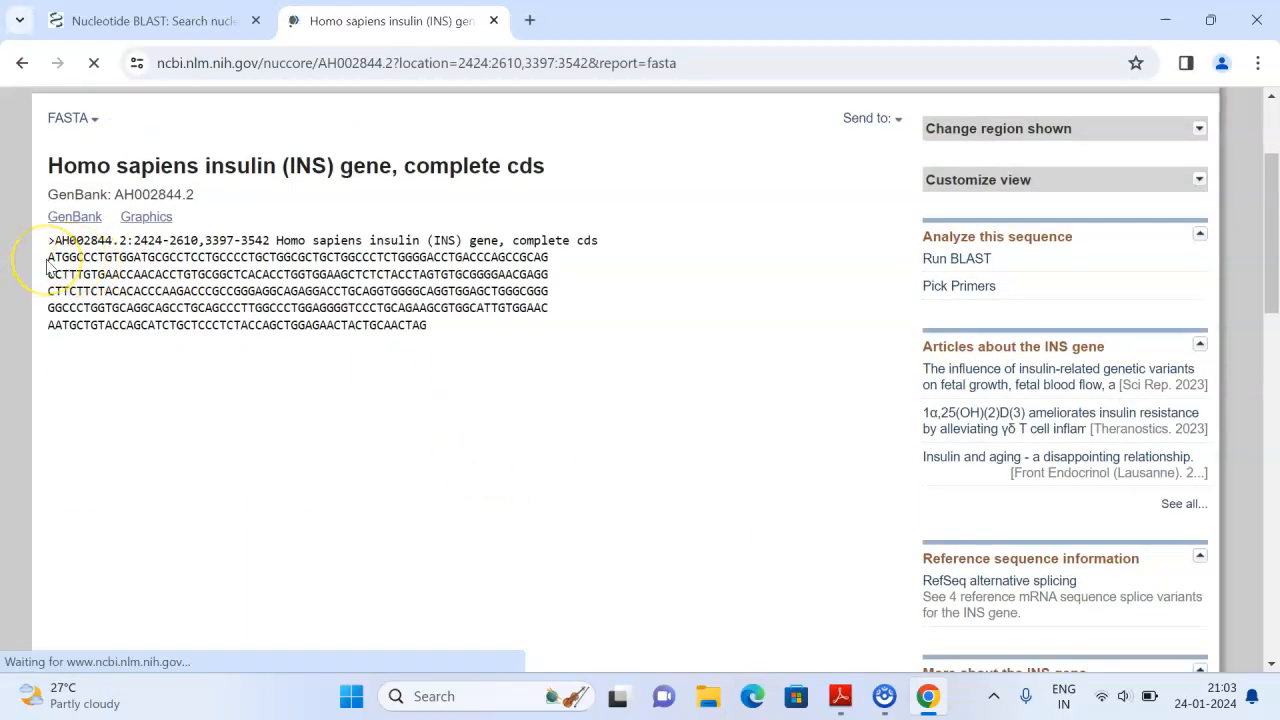
# Copy the insulin coding sequence without its header line into the query sequence field of the open Nucleotide BLAST page.
pyautogui.moveTo(49, 258); pyautogui.dragTo(455, 332)
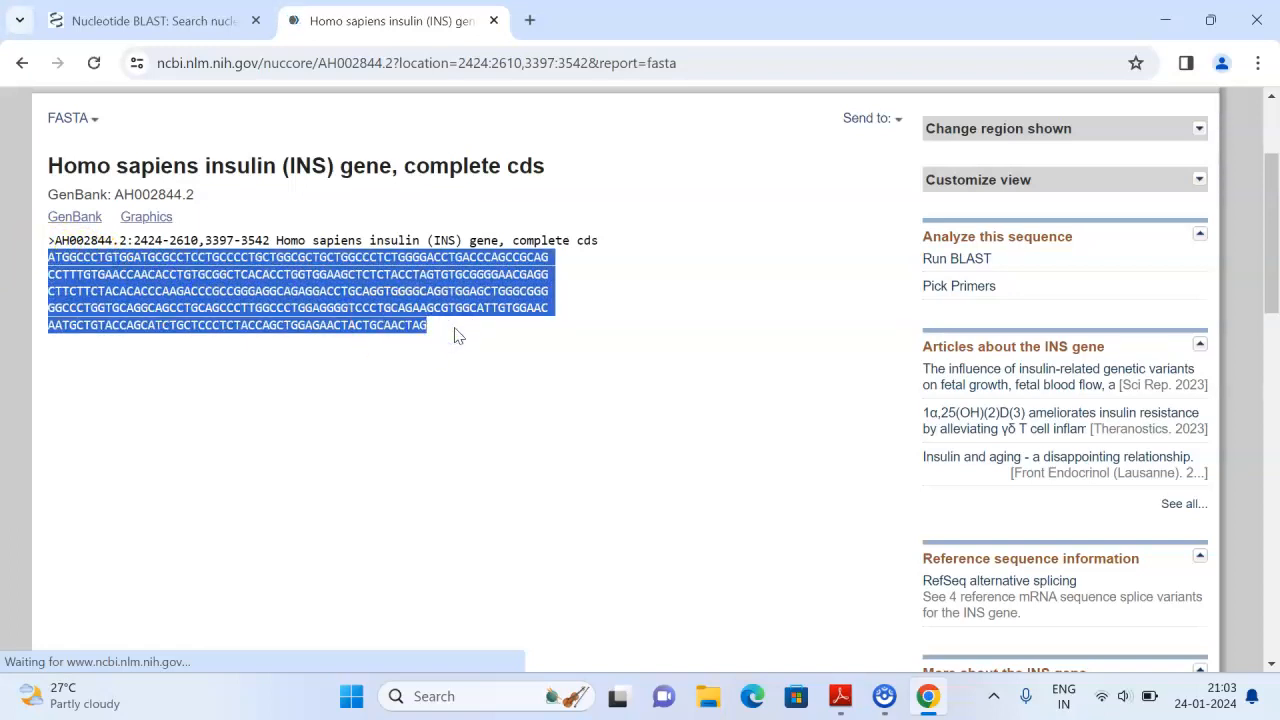
pyautogui.click(140, 22)
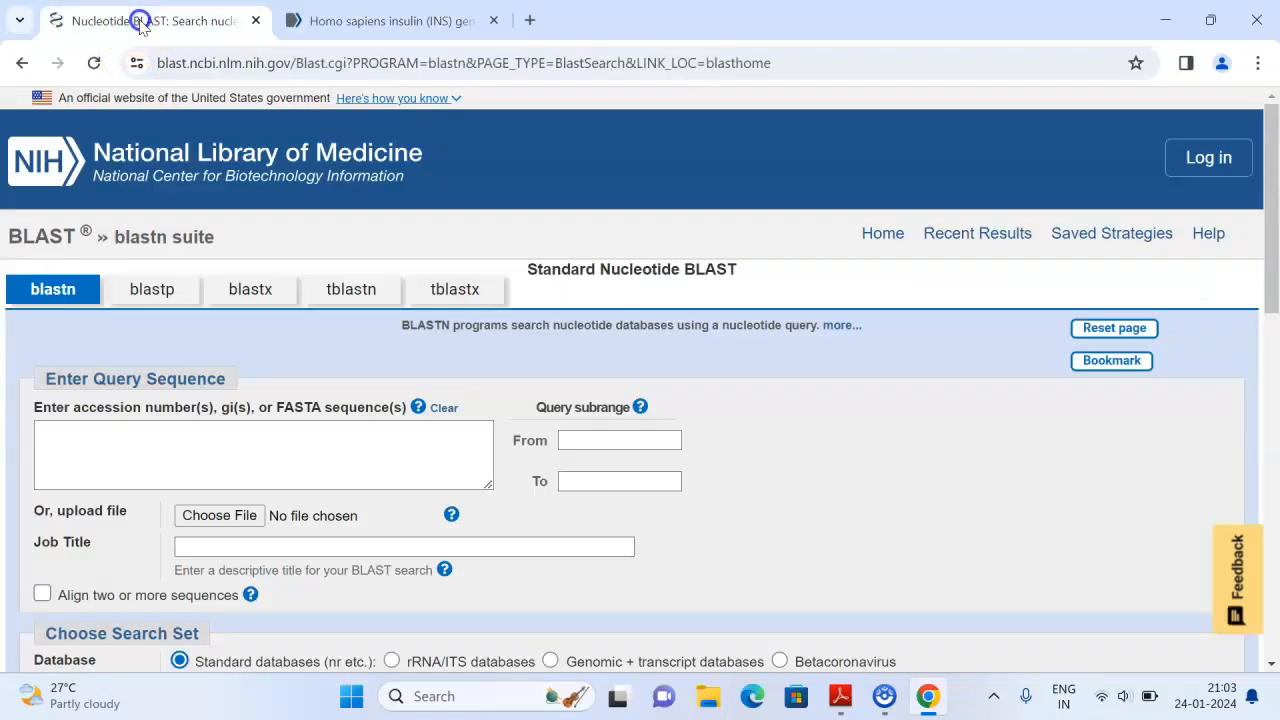
pyautogui.click(193, 443)
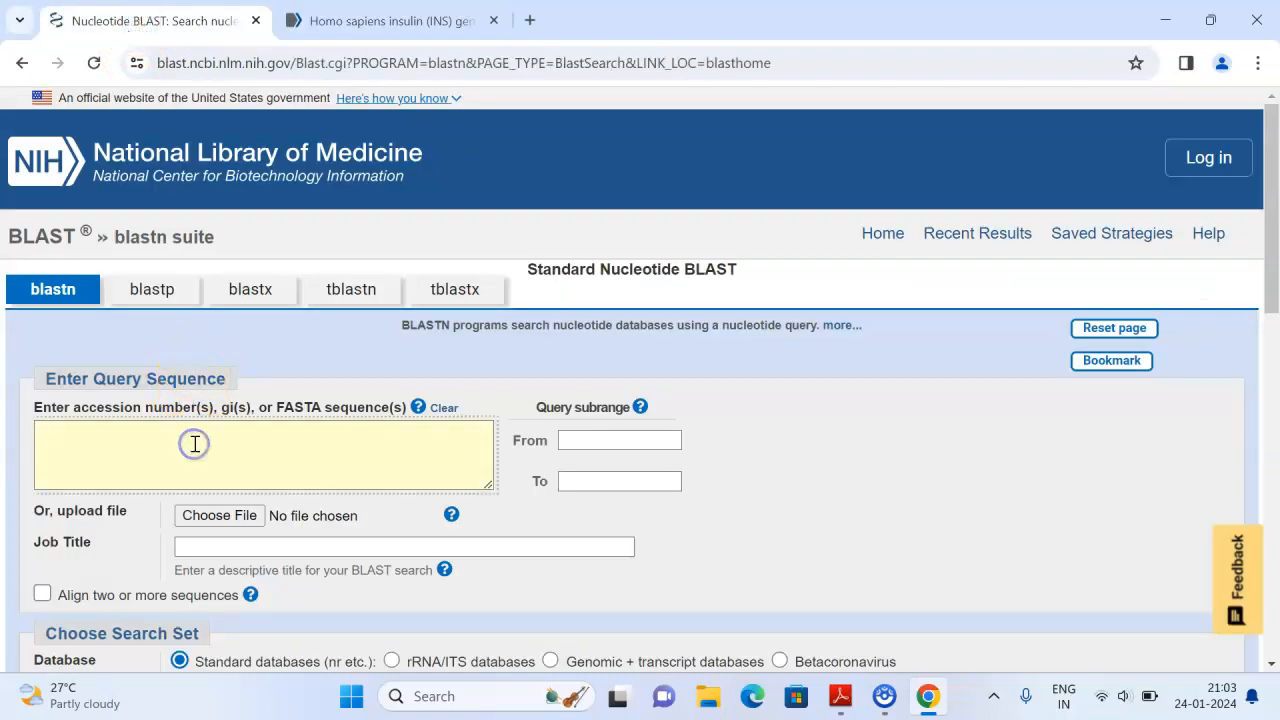
pyautogui.hotkey('ctrl', 'v')
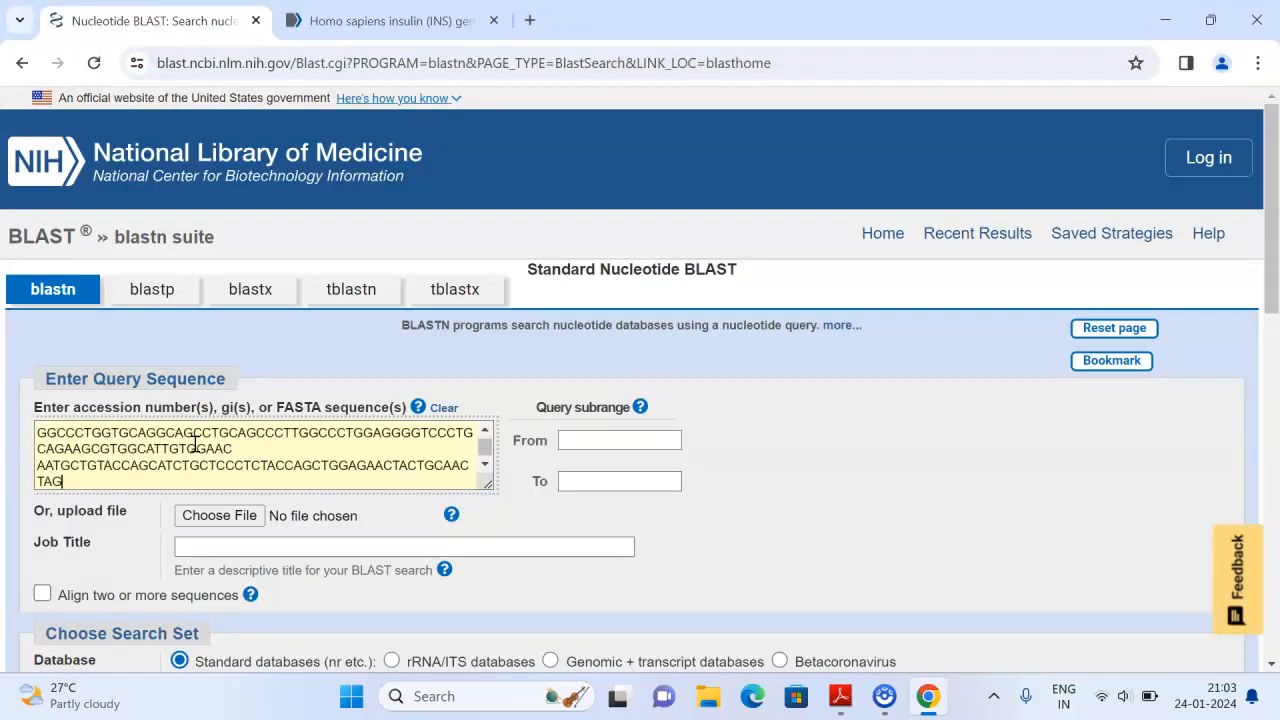
# Examine the query and search set options, including the available standard databases and the optional organism field.
pyautogui.scroll(-1, 195, 445)
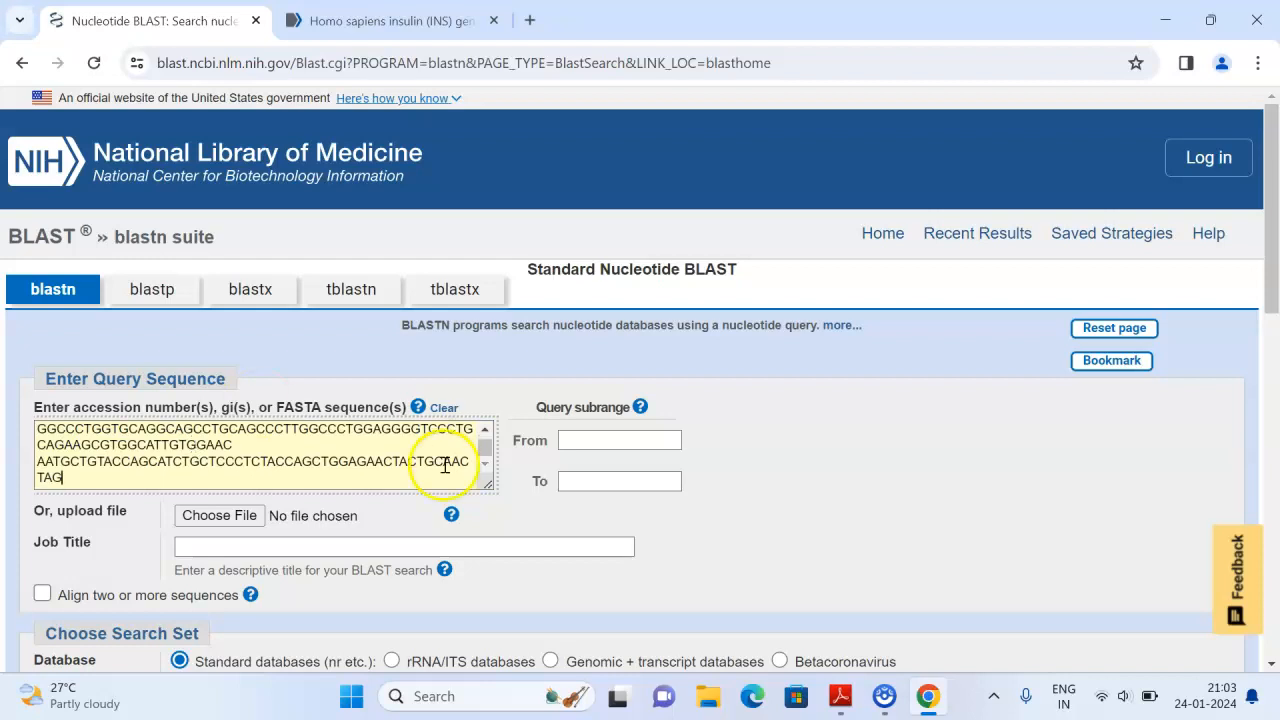
pyautogui.scroll(-2, 348, 462)
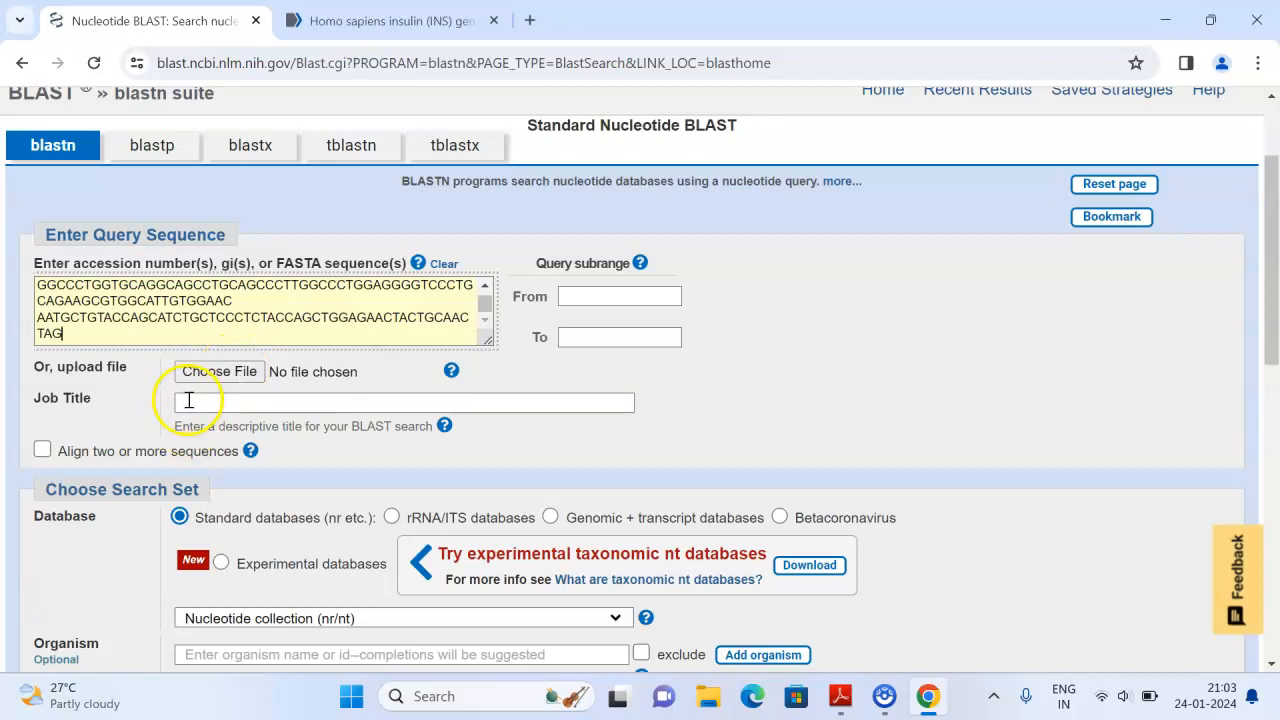
pyautogui.scroll(-2, 1083, 375)
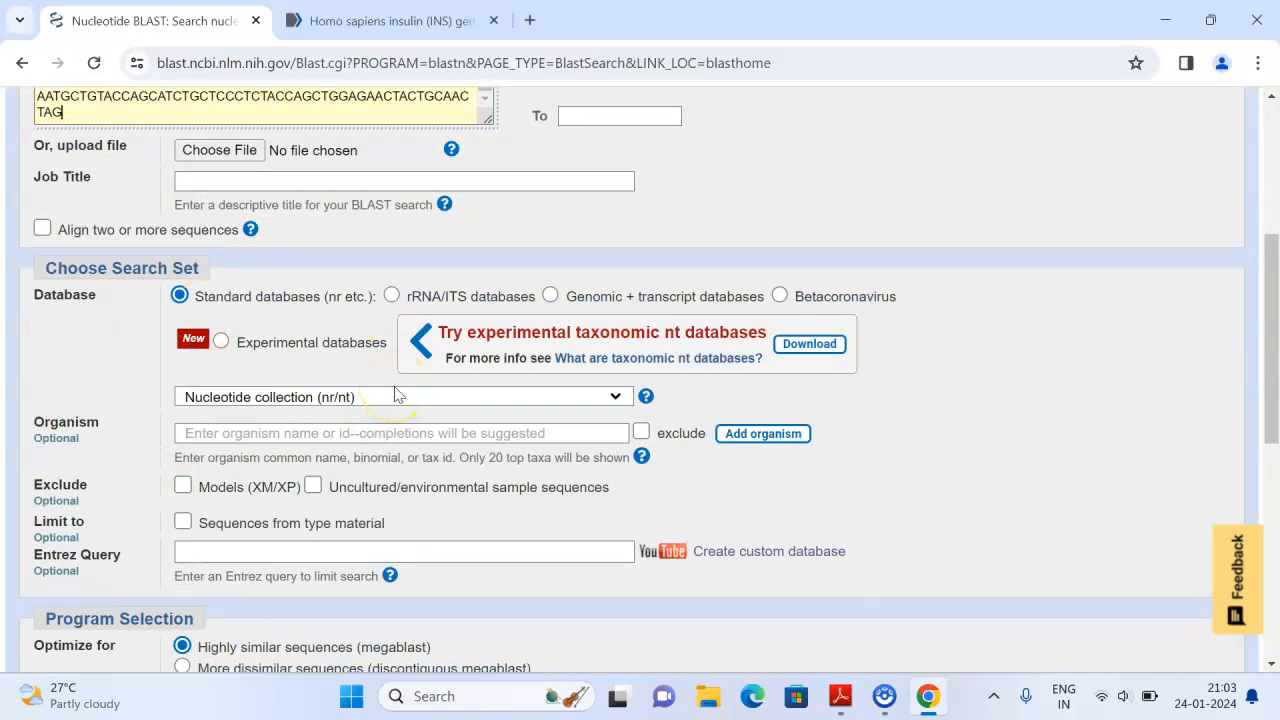
pyautogui.scroll(-1, 395, 395)
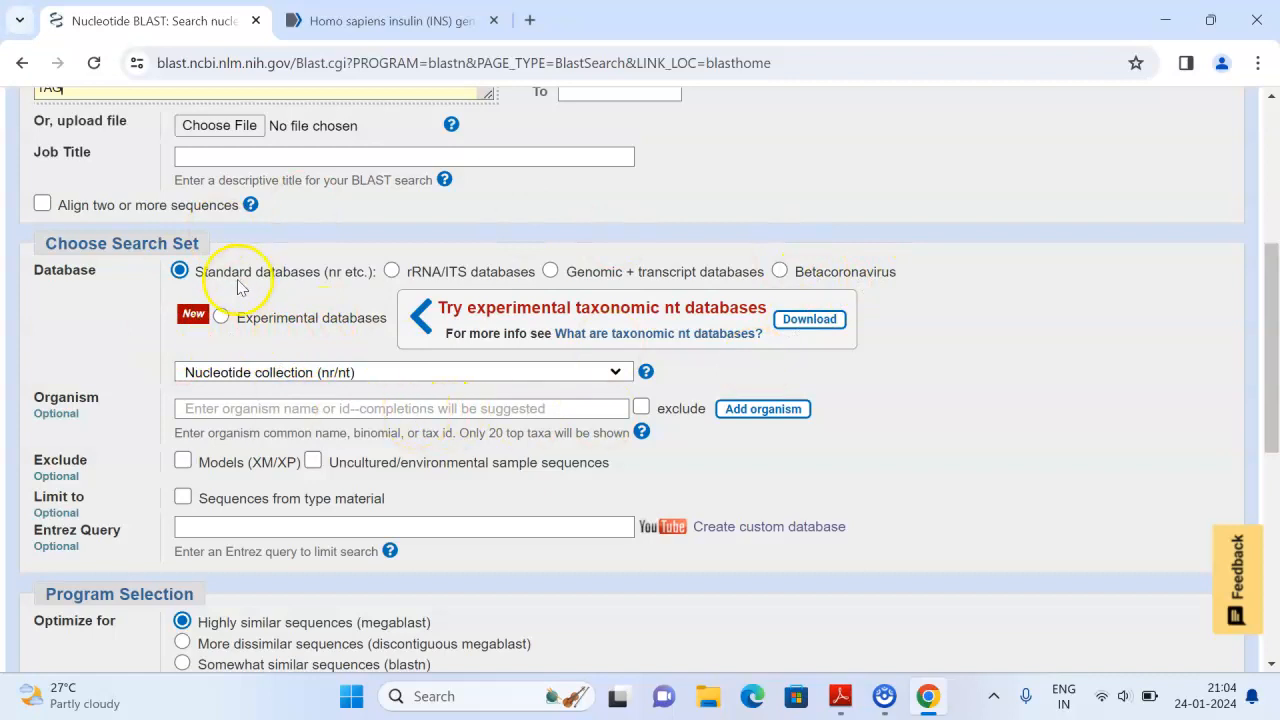
pyautogui.click(305, 378)
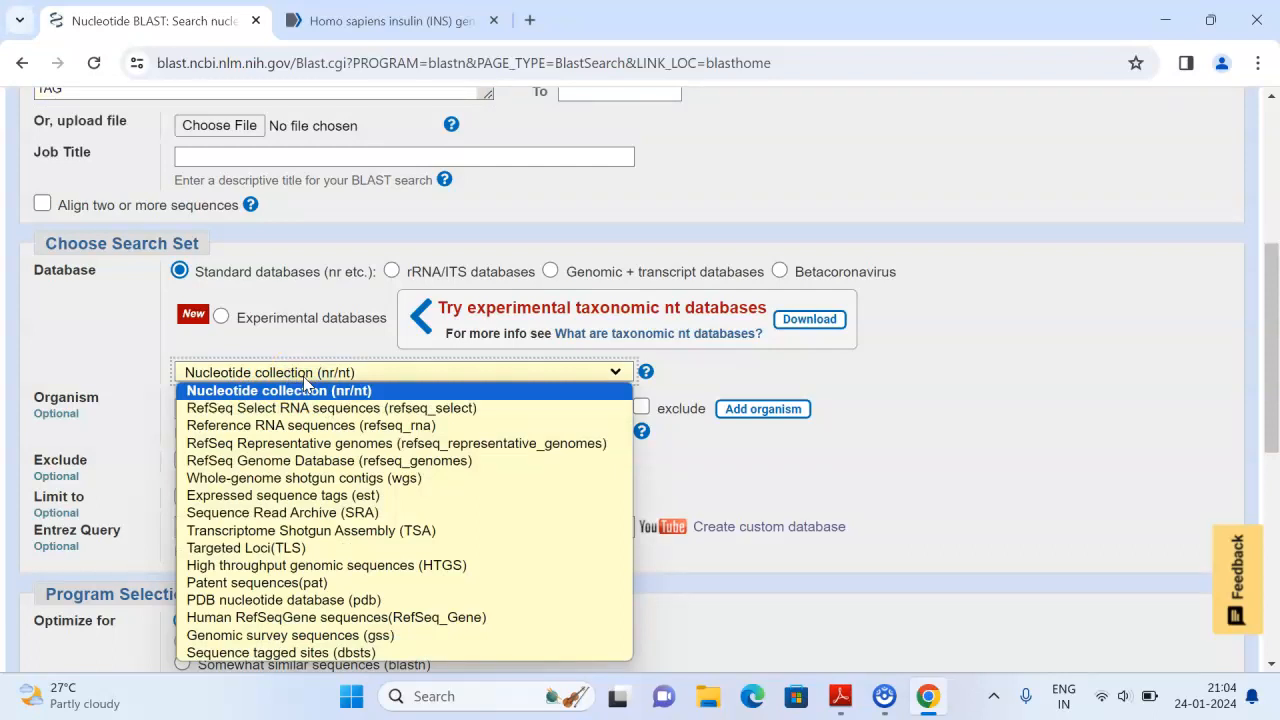
pyautogui.click(830, 373)
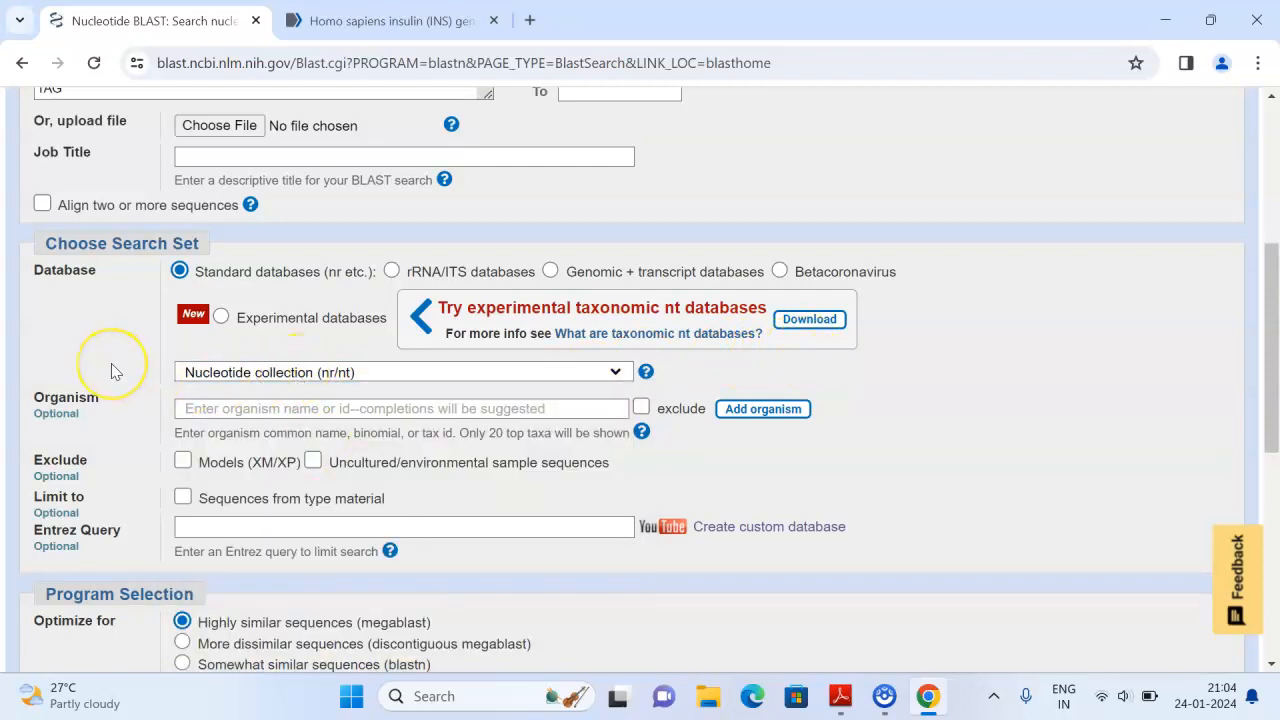
pyautogui.scroll(-1, 112, 370)
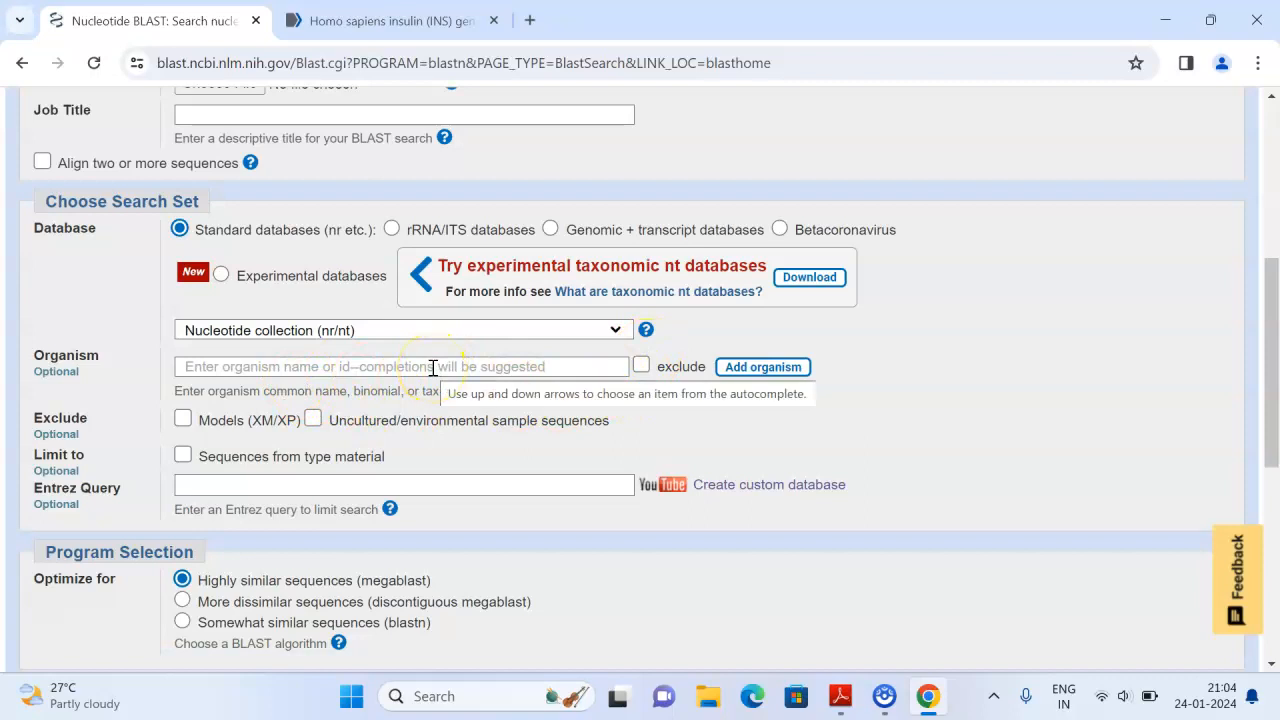
pyautogui.click(332, 371)
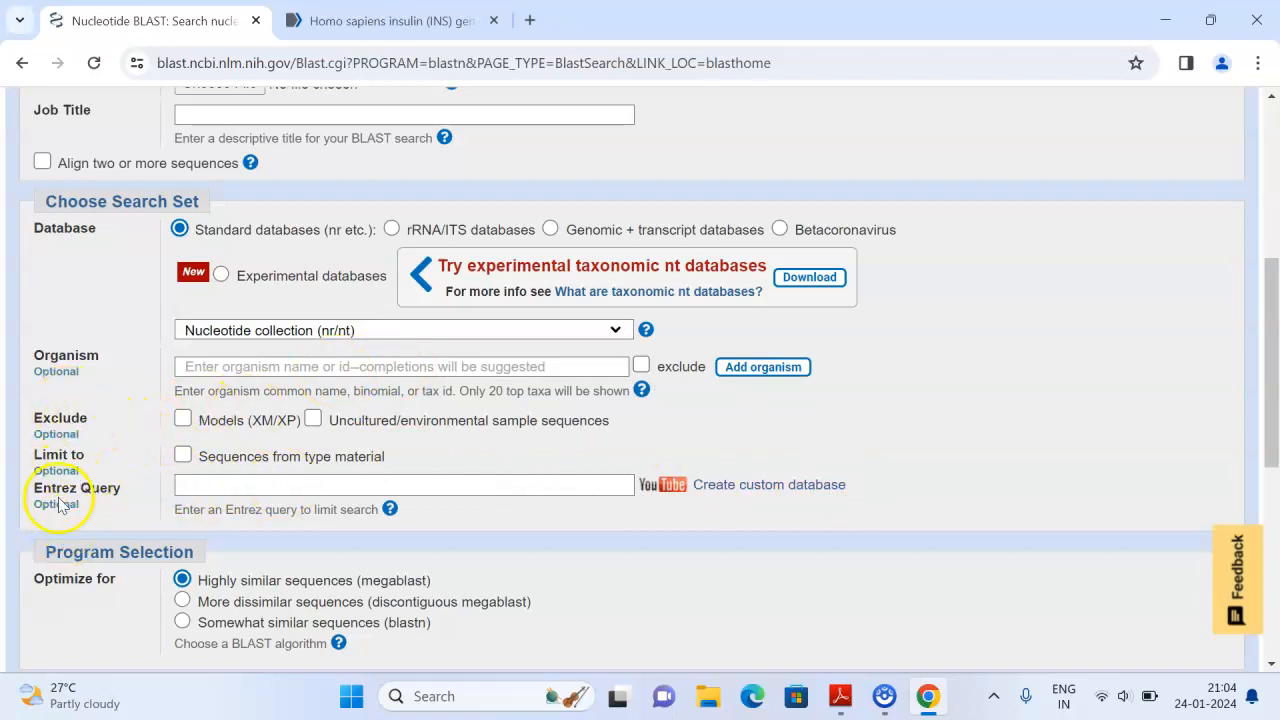
# Run the BLAST search against the Nucleotide collection (nr/nt), optimized for highly similar sequences (megablast).
pyautogui.scroll(-2, 578, 555)
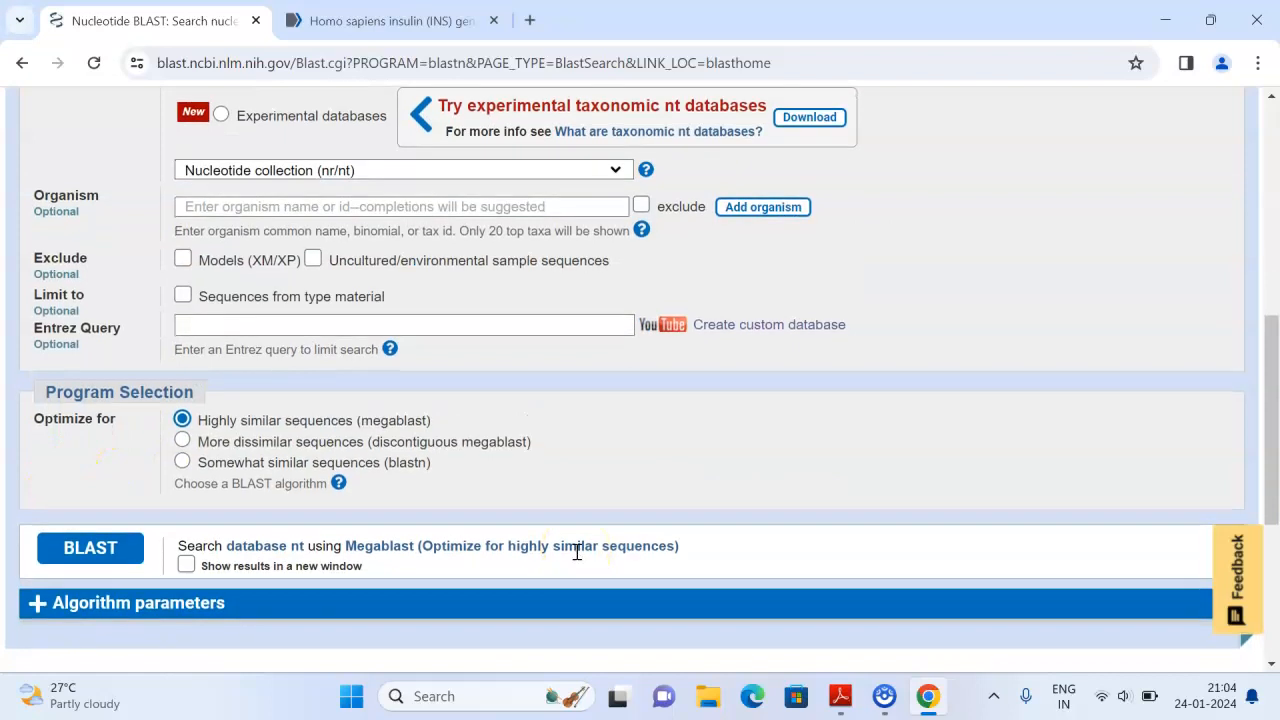
pyautogui.scroll(-2, 575, 550)
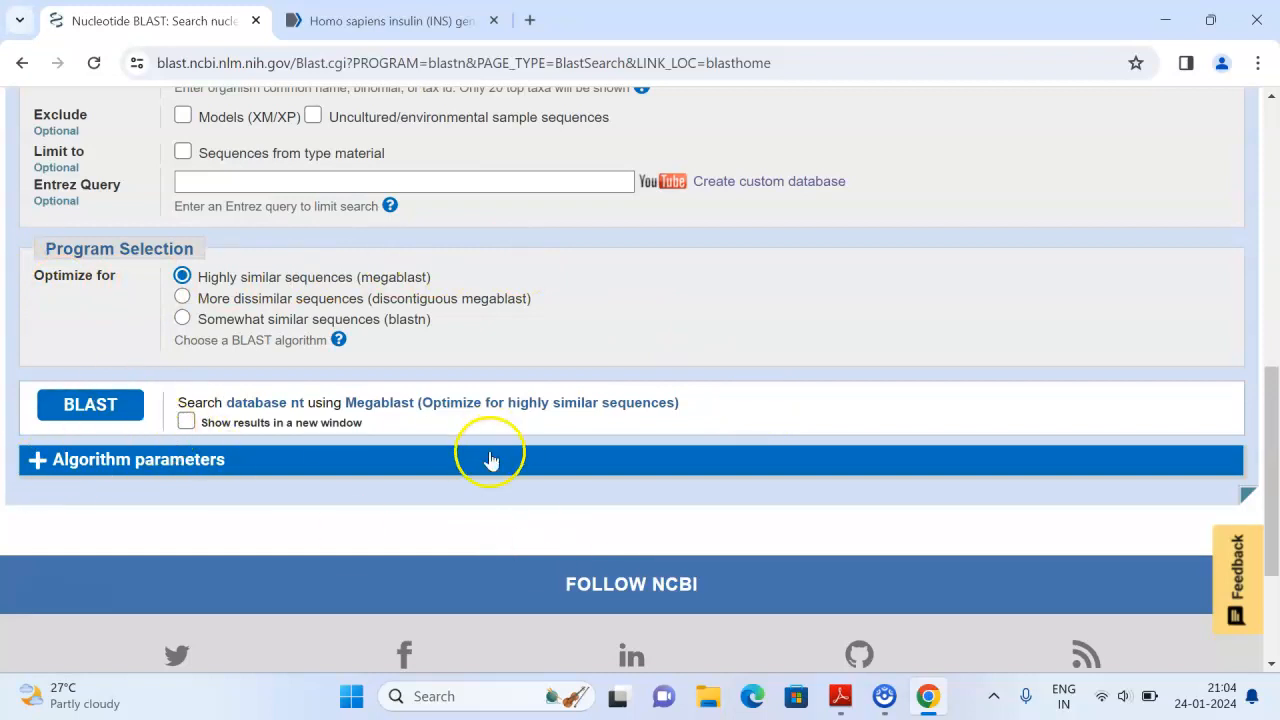
pyautogui.scroll(-1, 300, 470)
pyautogui.scroll(-1, 236, 476)
pyautogui.click(109, 334)
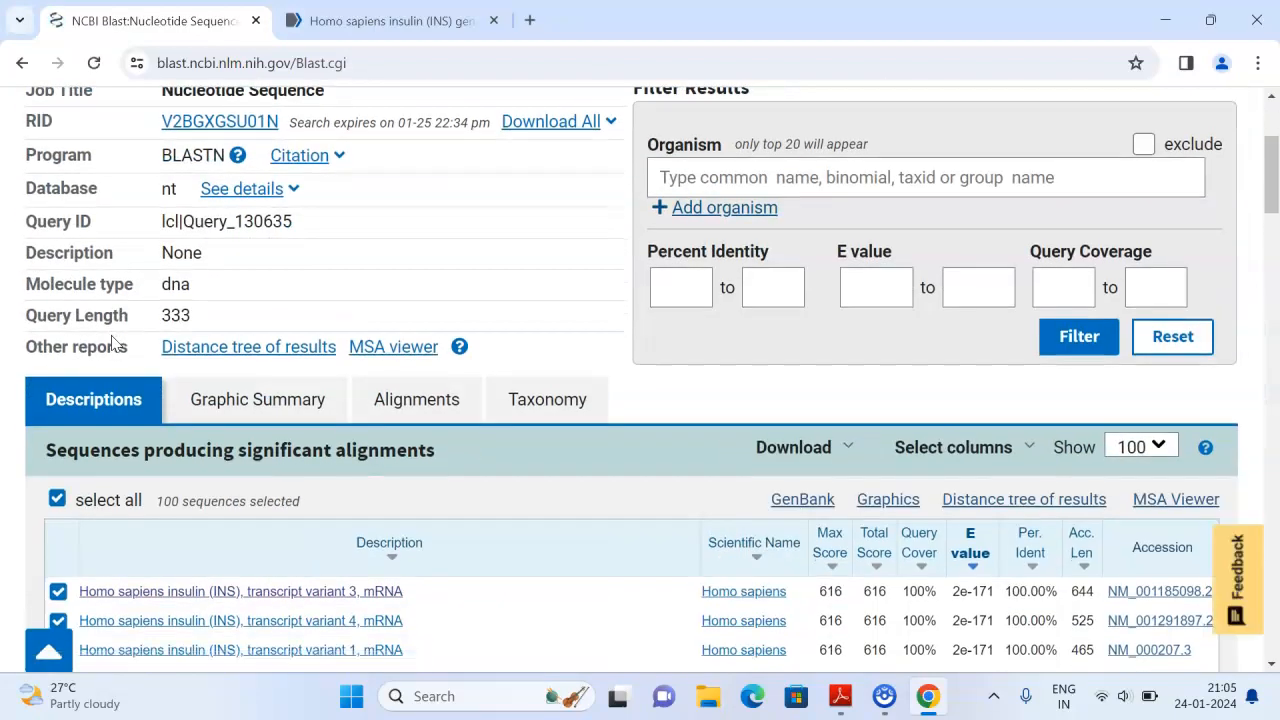
# Examine the BLAST job summary and the list of sequences producing significant alignments, comparing organisms, scores, query cover, E values and identity.
pyautogui.scroll(-1, 111, 340)
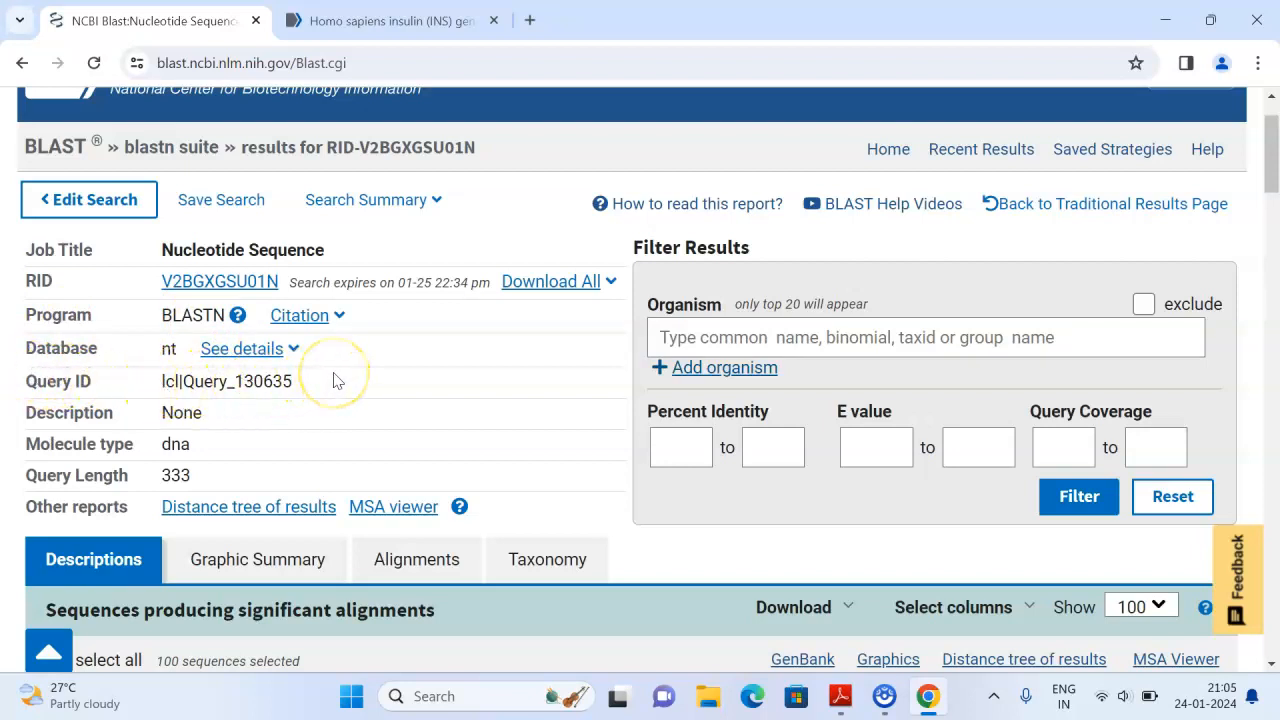
pyautogui.scroll(-2, 335, 380)
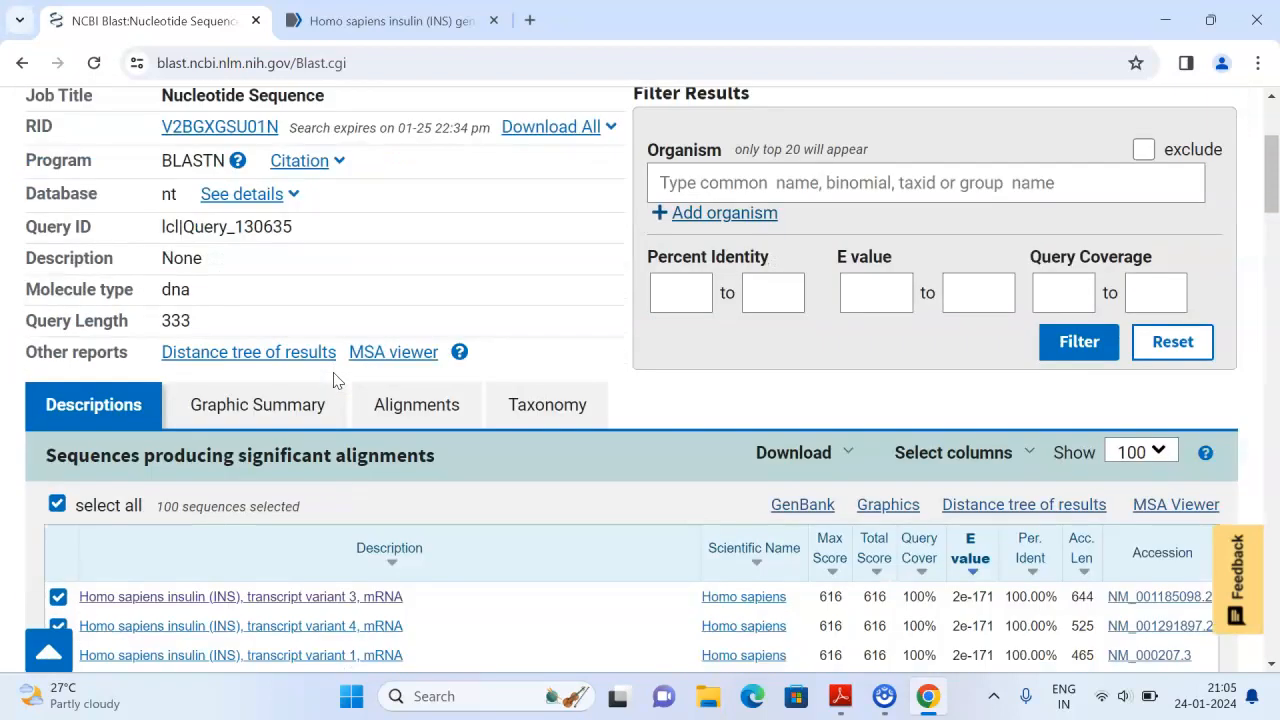
pyautogui.scroll(-2, 335, 380)
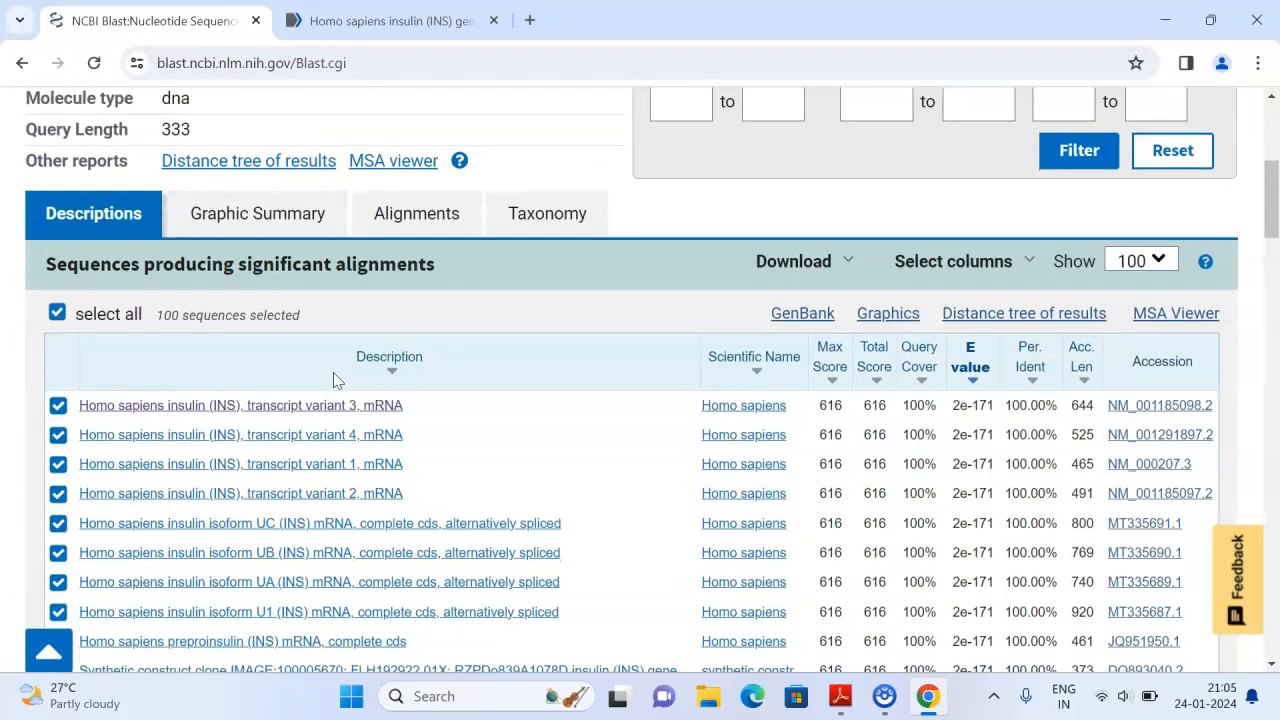
pyautogui.scroll(-3, 335, 380)
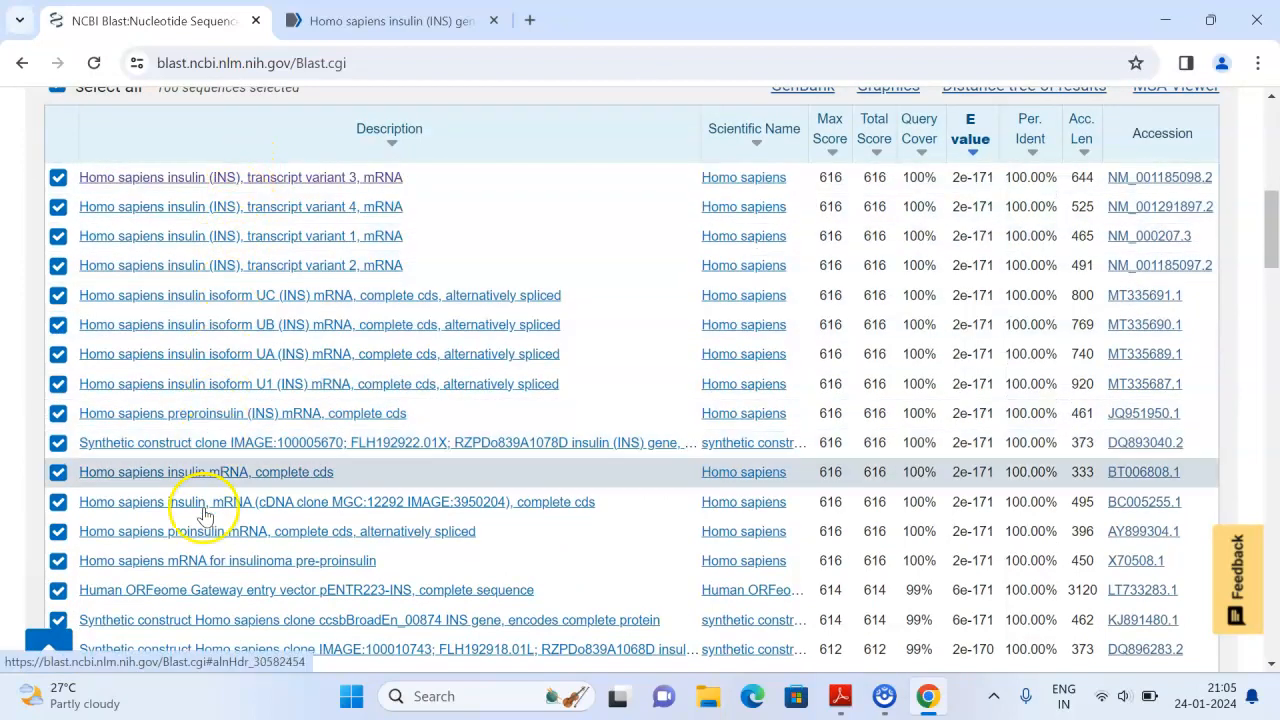
pyautogui.scroll(-8, 195, 619)
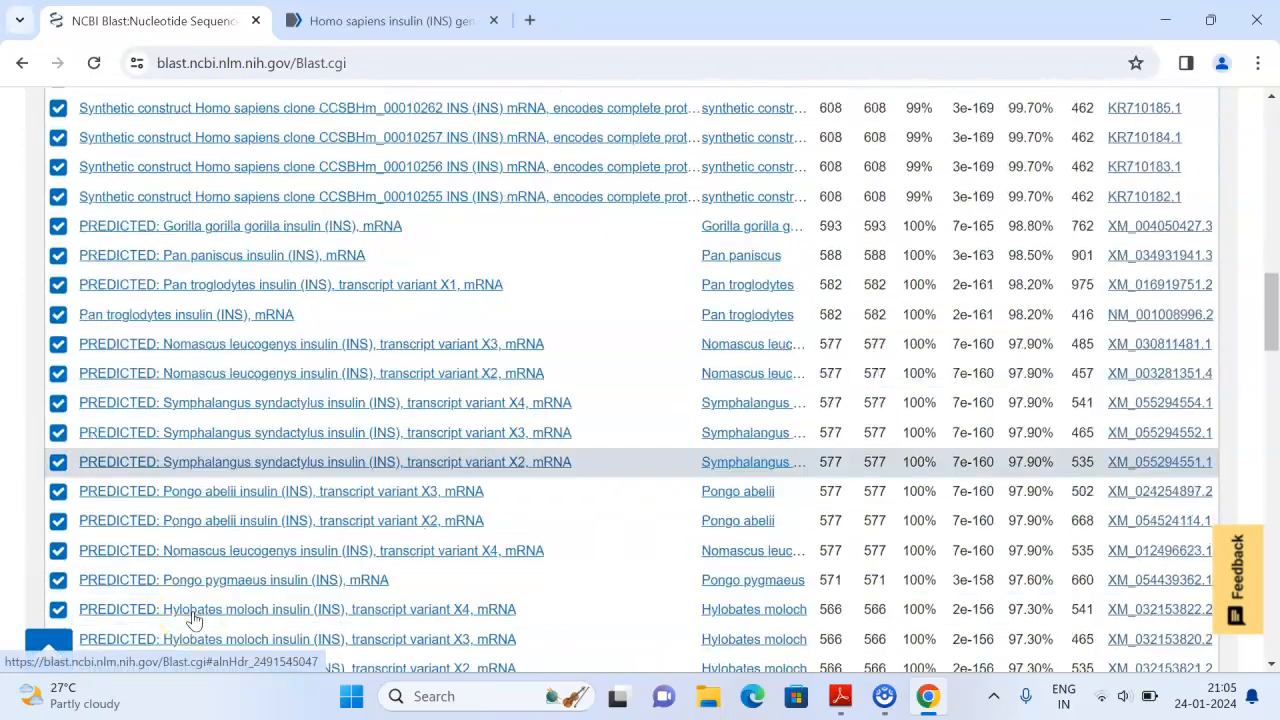
pyautogui.scroll(-7, 195, 619)
pyautogui.scroll(6, 195, 619)
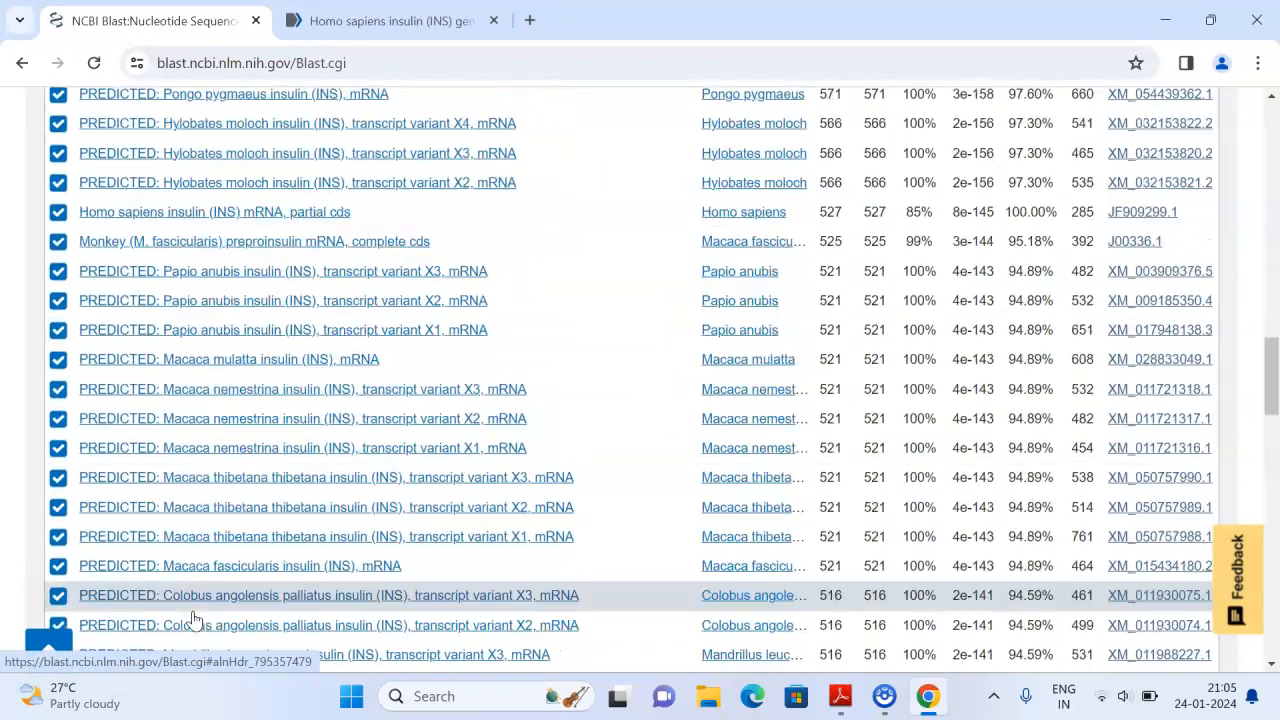
pyautogui.scroll(3, 195, 619)
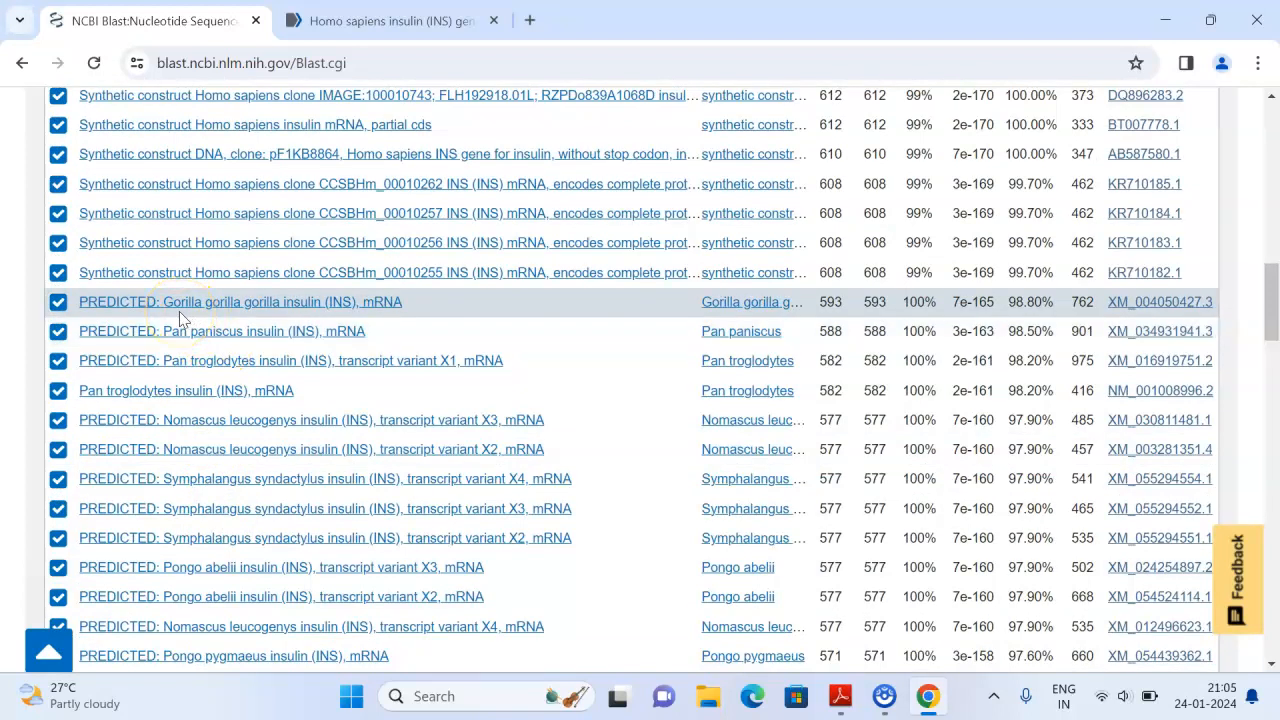
pyautogui.scroll(-1, 302, 448)
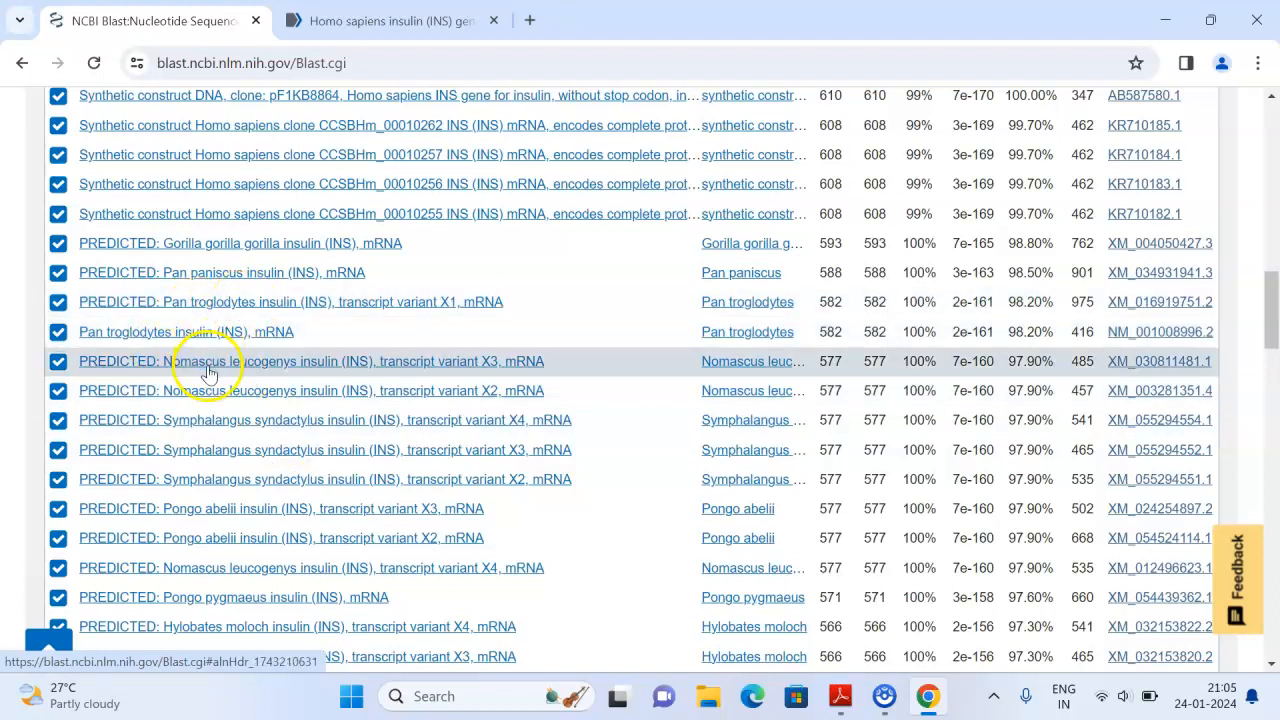
pyautogui.scroll(-1, 210, 372)
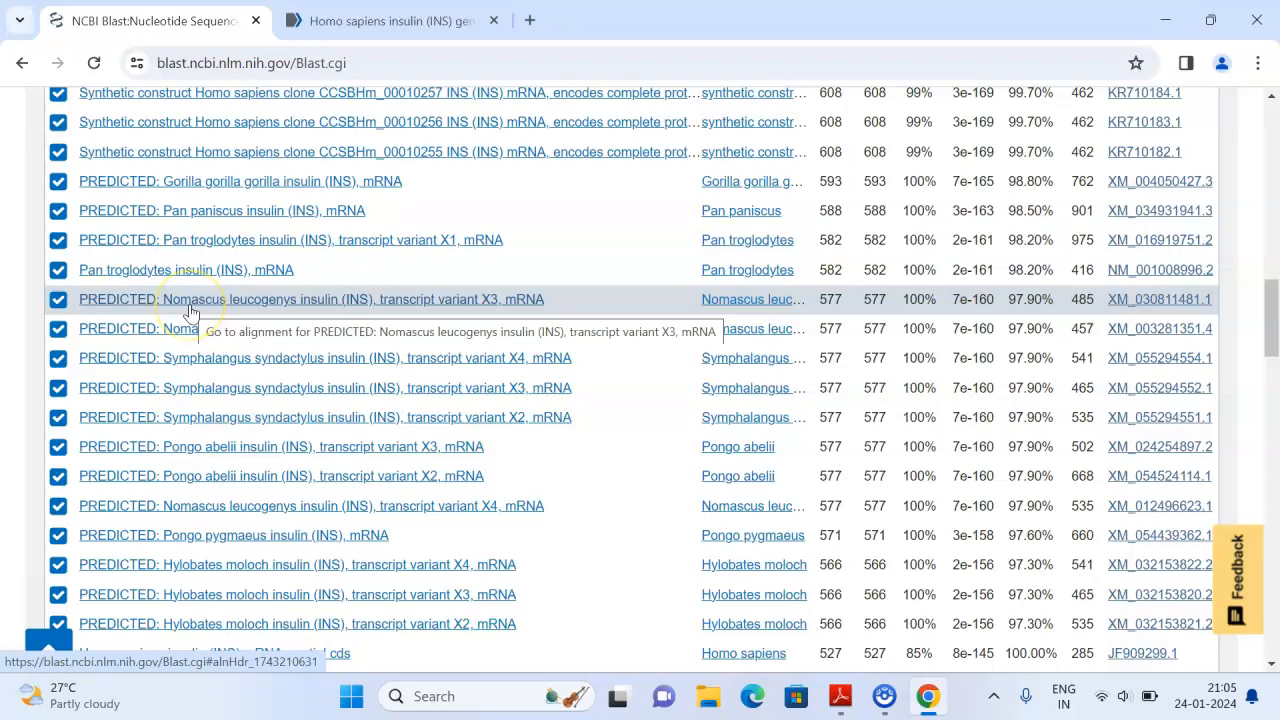
# Look through the rest of the significant alignments to the end of the list, comparing organisms, E values and percent identity.
pyautogui.scroll(-1, 229, 400)
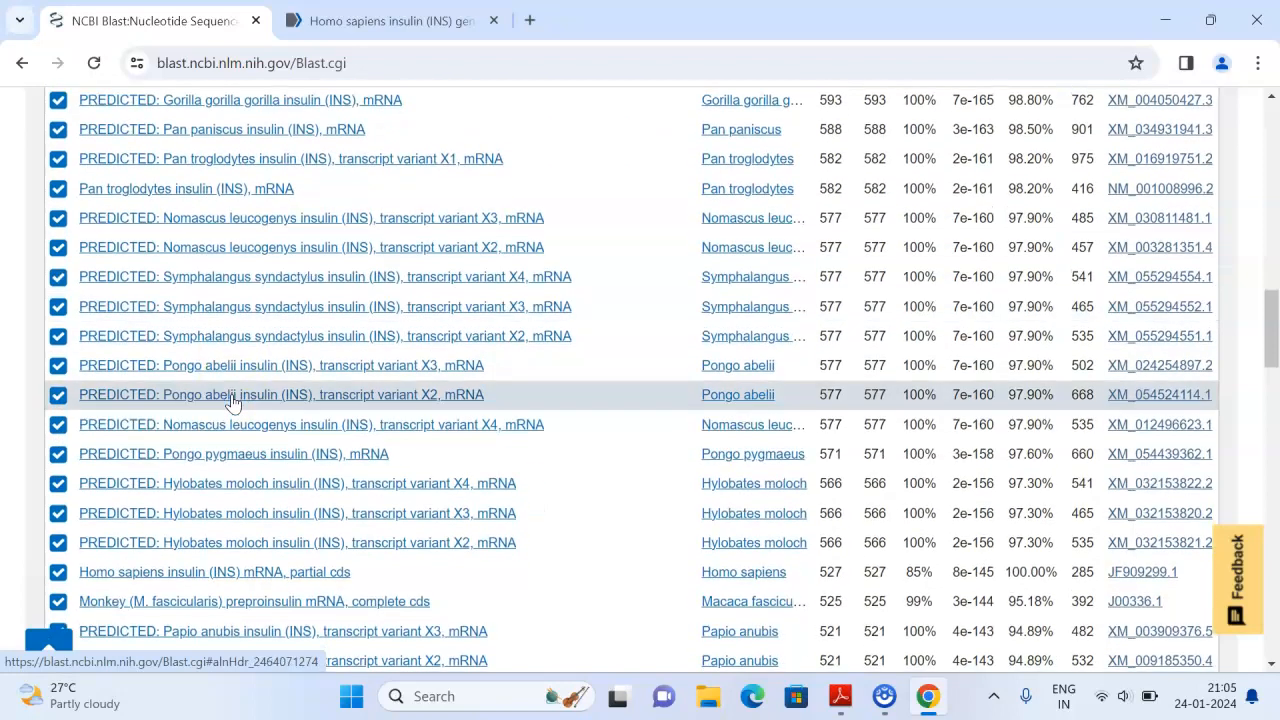
pyautogui.scroll(-1, 203, 518)
pyautogui.scroll(-7, 203, 518)
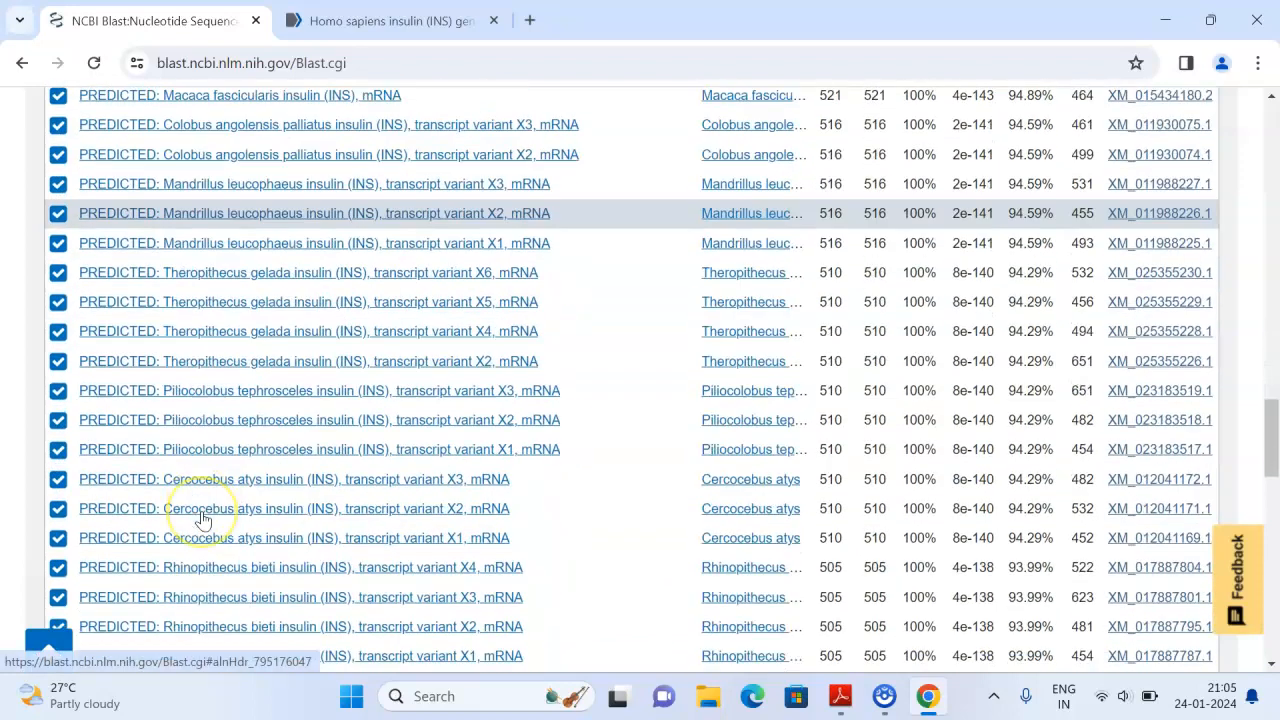
pyautogui.scroll(-2, 203, 518)
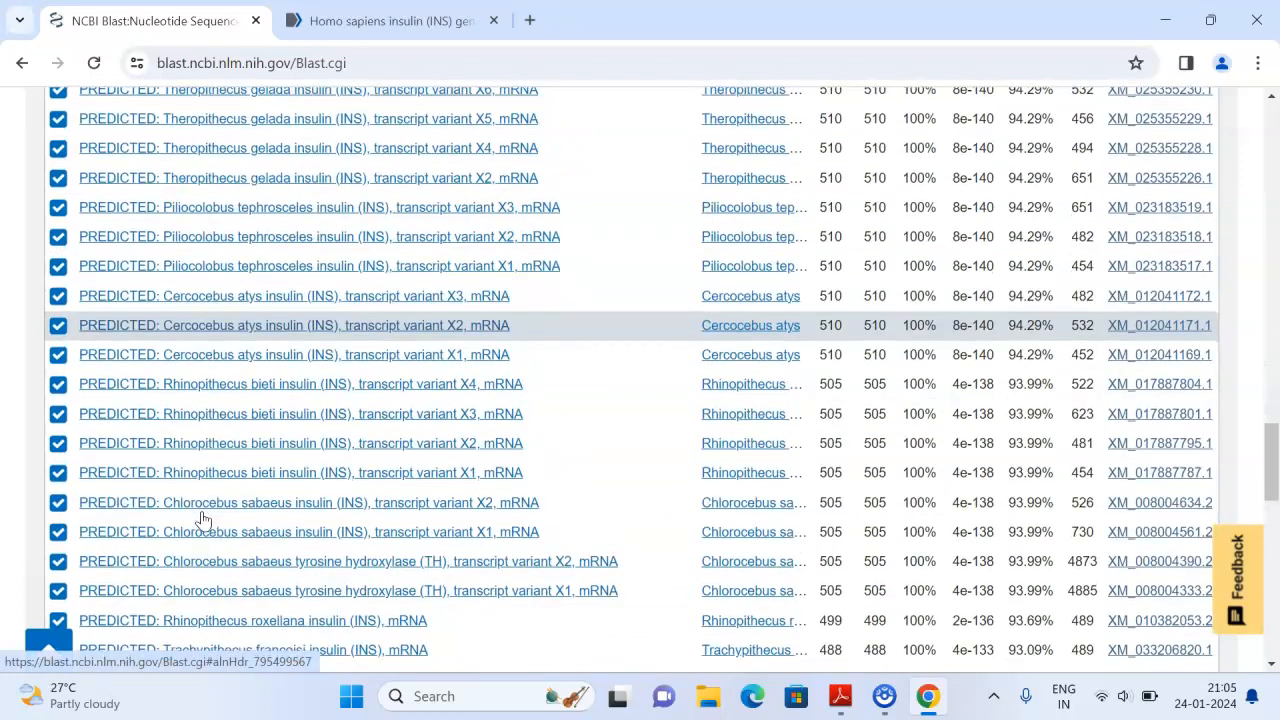
pyautogui.scroll(-2, 201, 515)
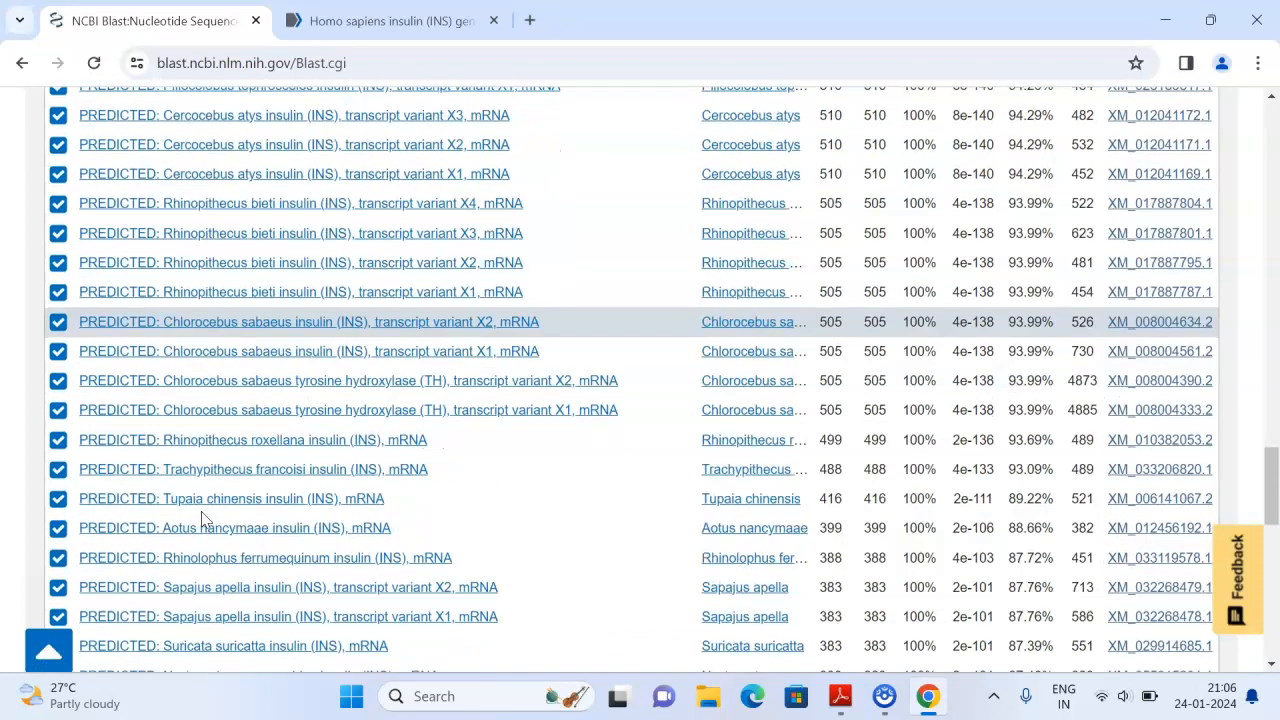
pyautogui.scroll(-2, 201, 518)
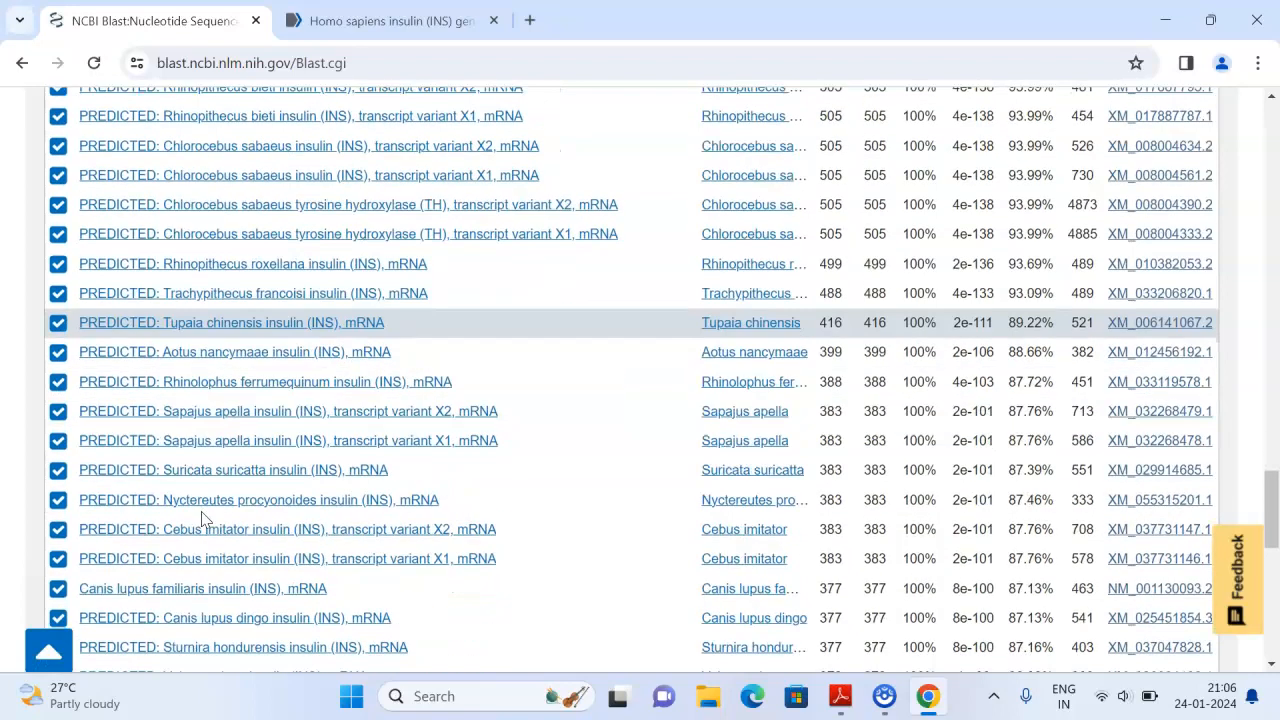
pyautogui.scroll(-1, 201, 518)
pyautogui.scroll(-2, 203, 519)
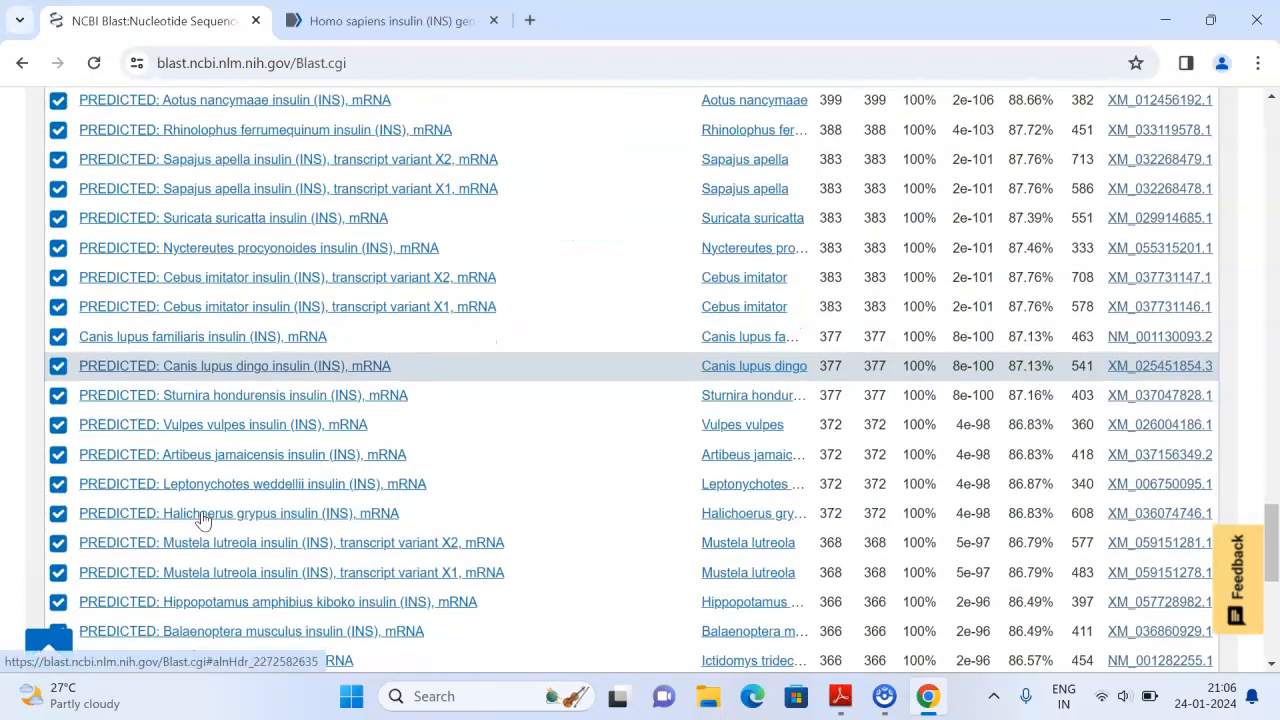
pyautogui.scroll(-2, 203, 519)
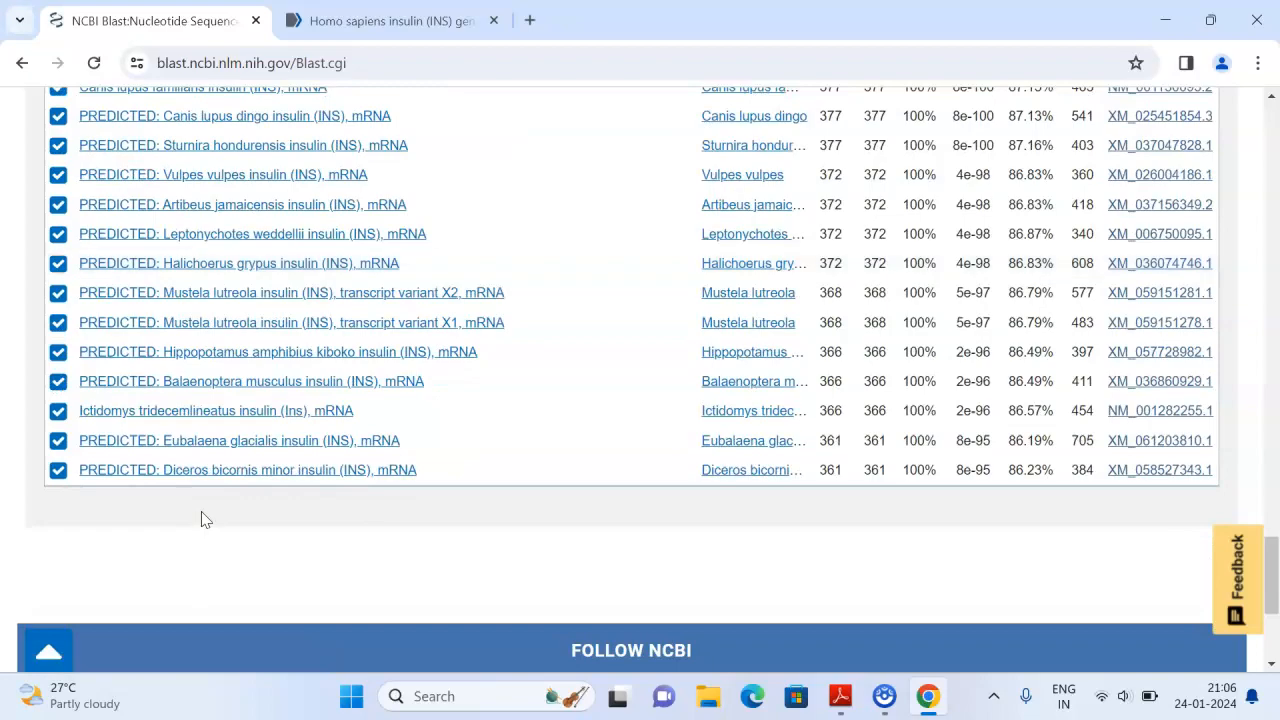
# Return to the start of the Descriptions list and examine the top hits' scores, query cover, E value, percent identity, accession length and accession columns.
pyautogui.scroll(15, 201, 518)
pyautogui.scroll(8, 201, 518)
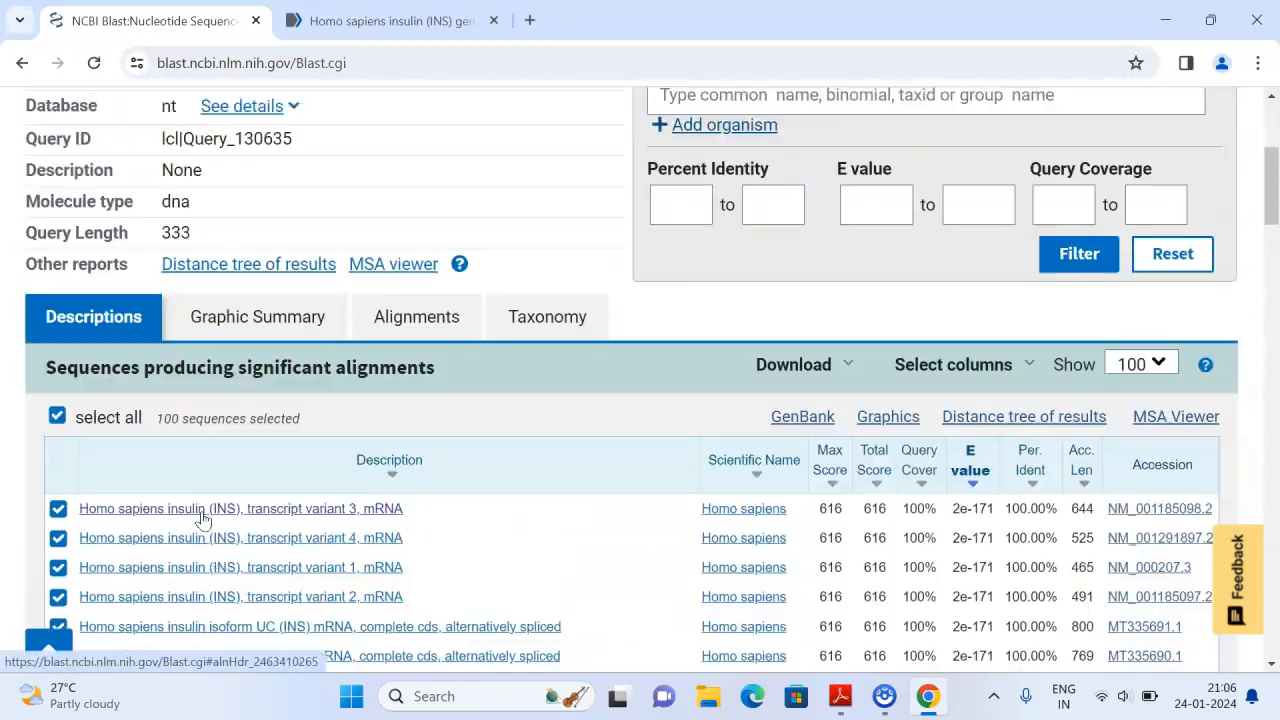
pyautogui.scroll(-1, 201, 518)
pyautogui.click(96, 420)
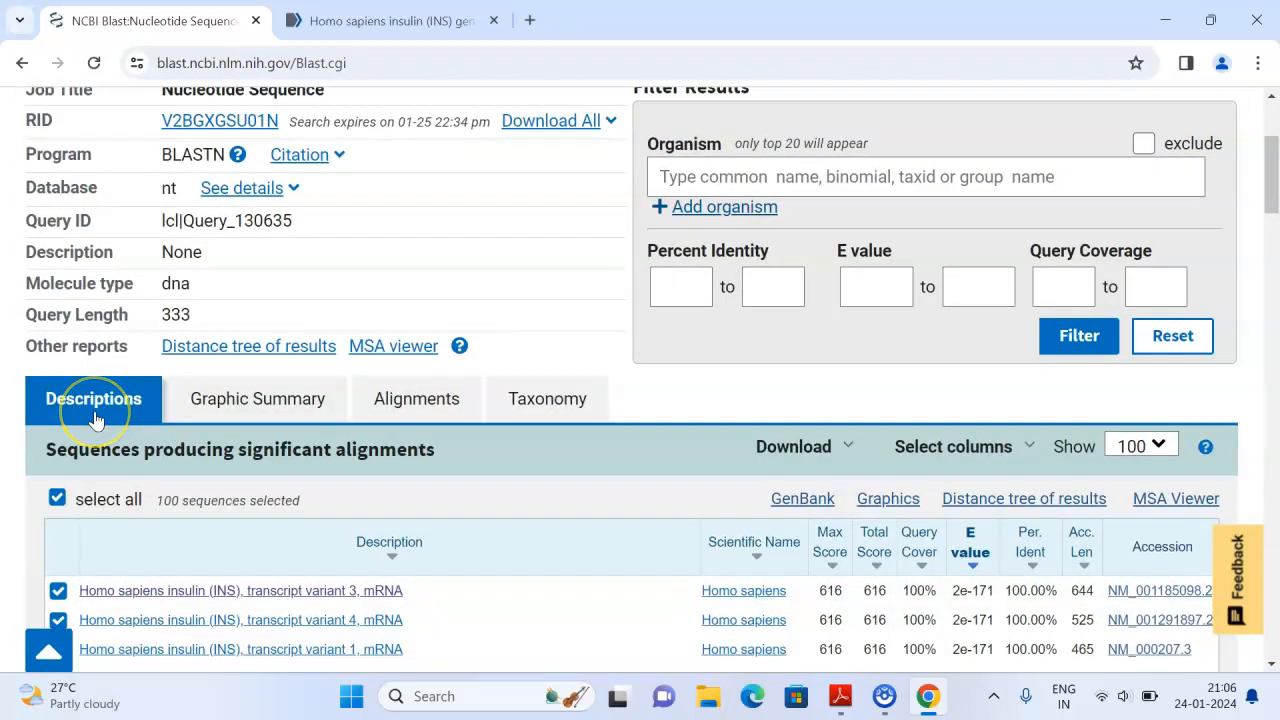
pyautogui.scroll(-1, 128, 420)
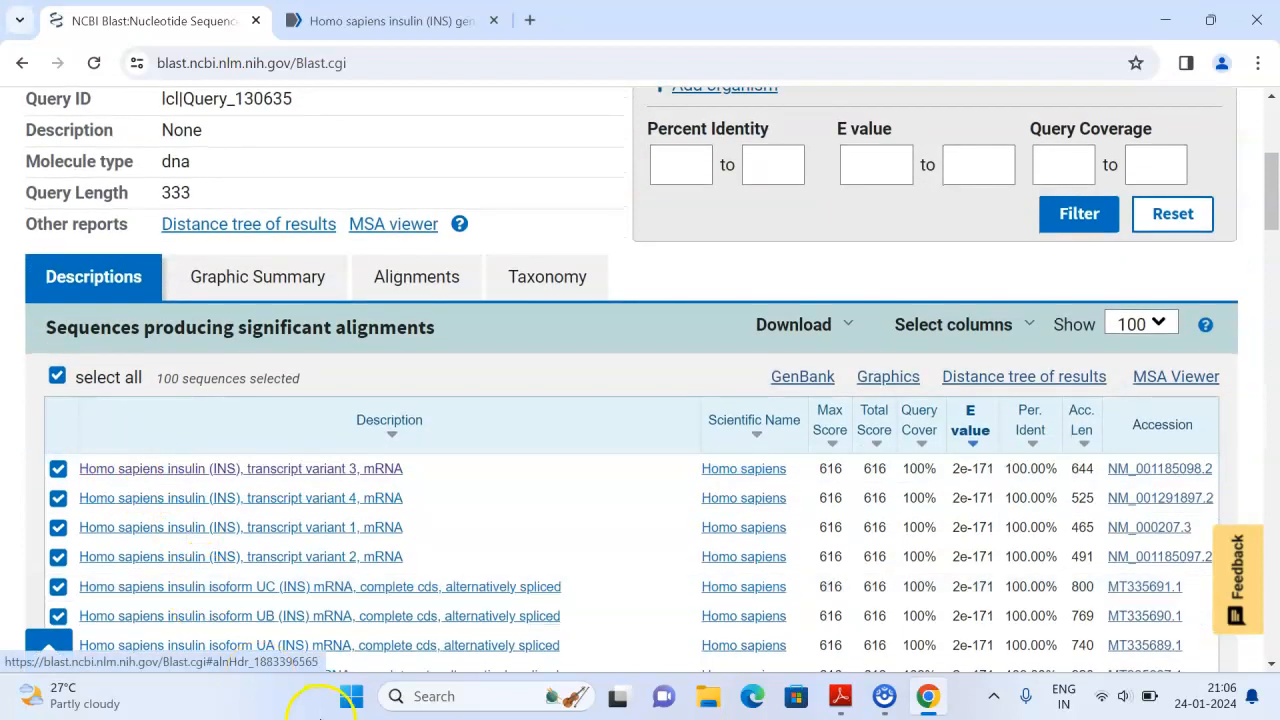
pyautogui.scroll(-1, 466, 474)
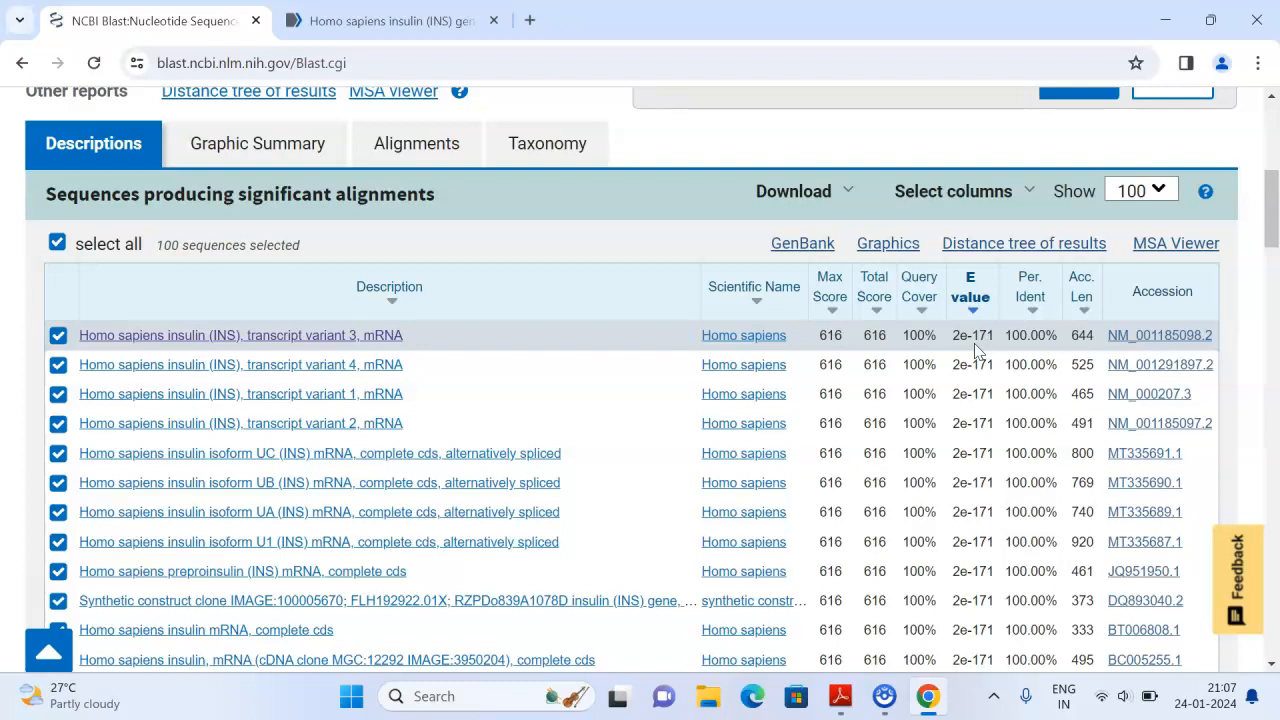
pyautogui.scroll(-1, 978, 350)
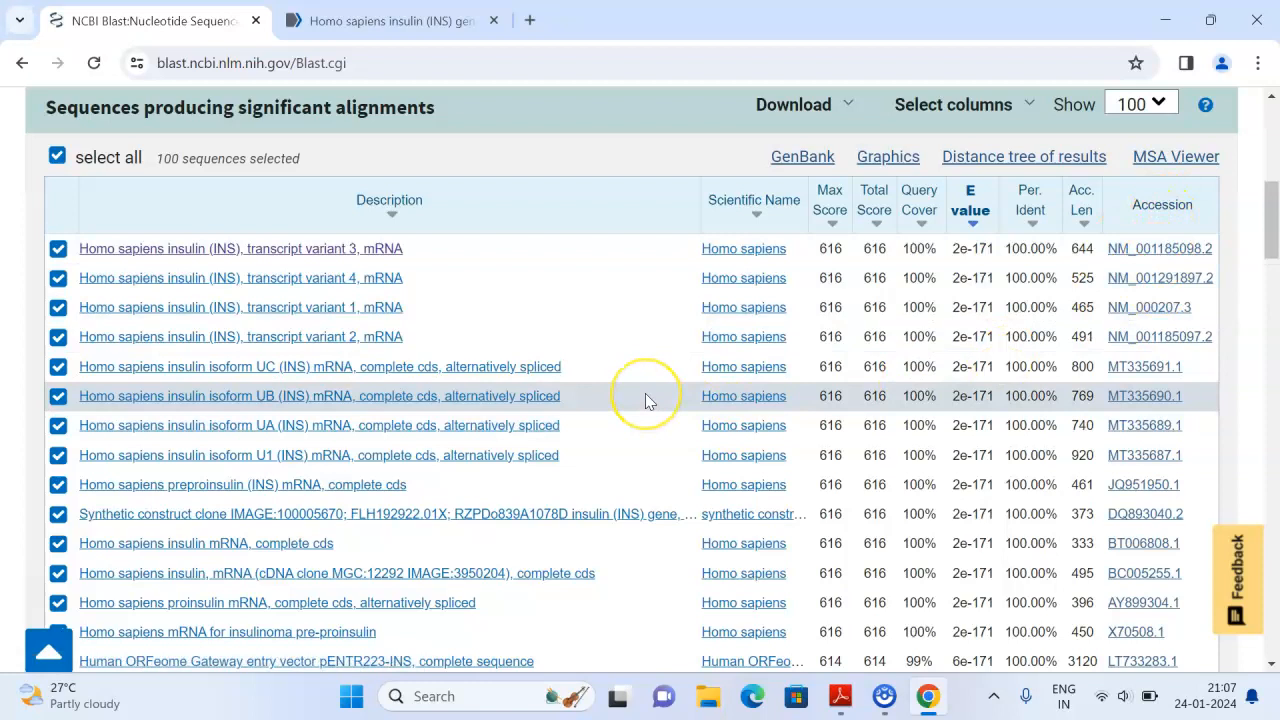
pyautogui.scroll(2, 645, 394)
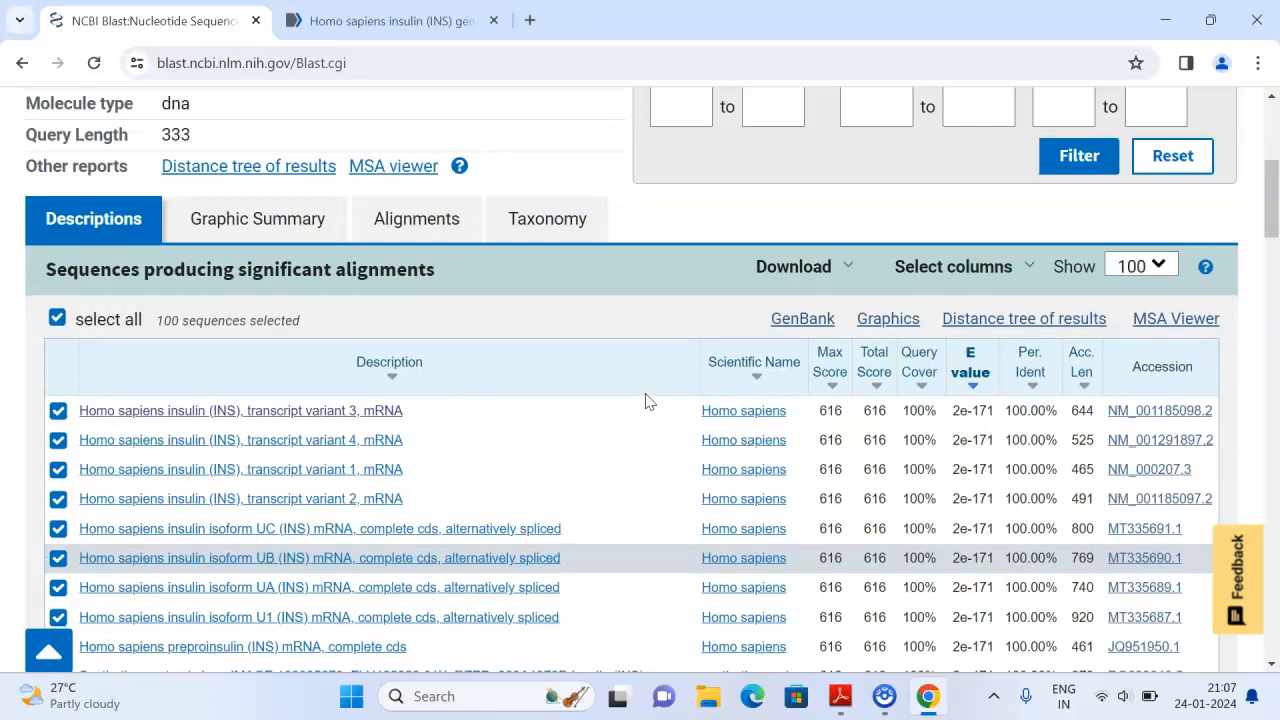
pyautogui.scroll(-2, 645, 401)
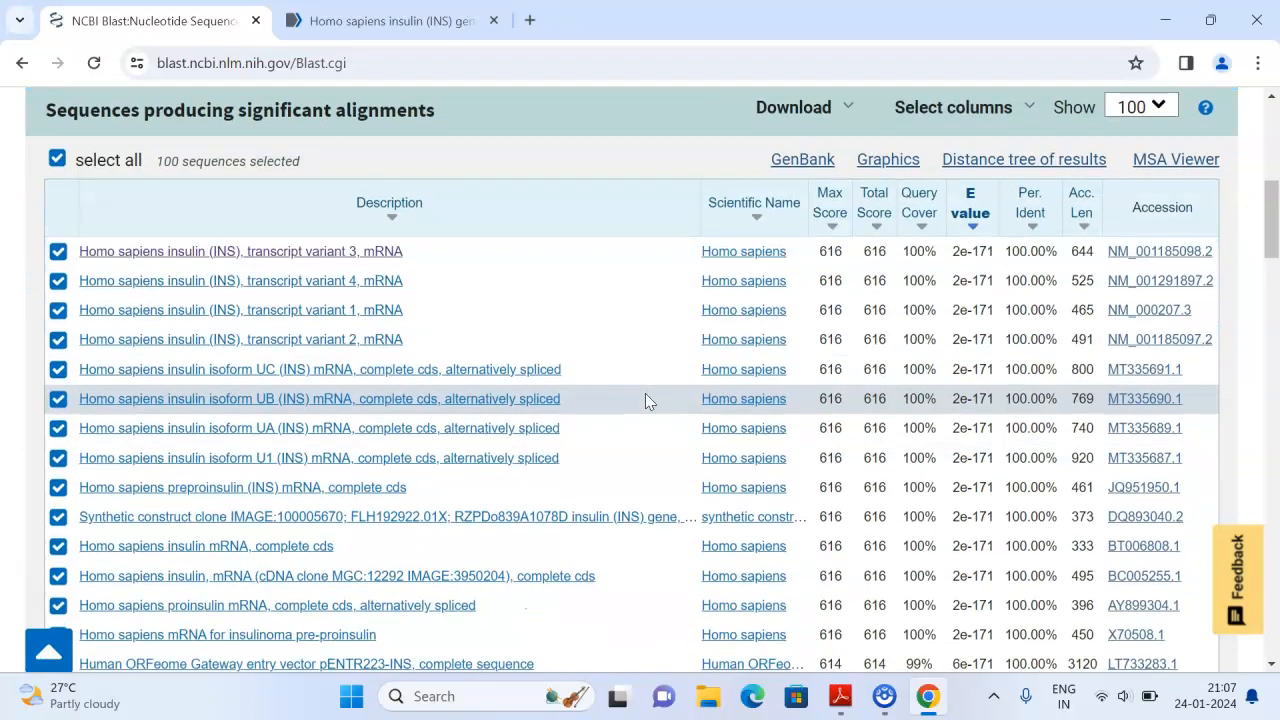